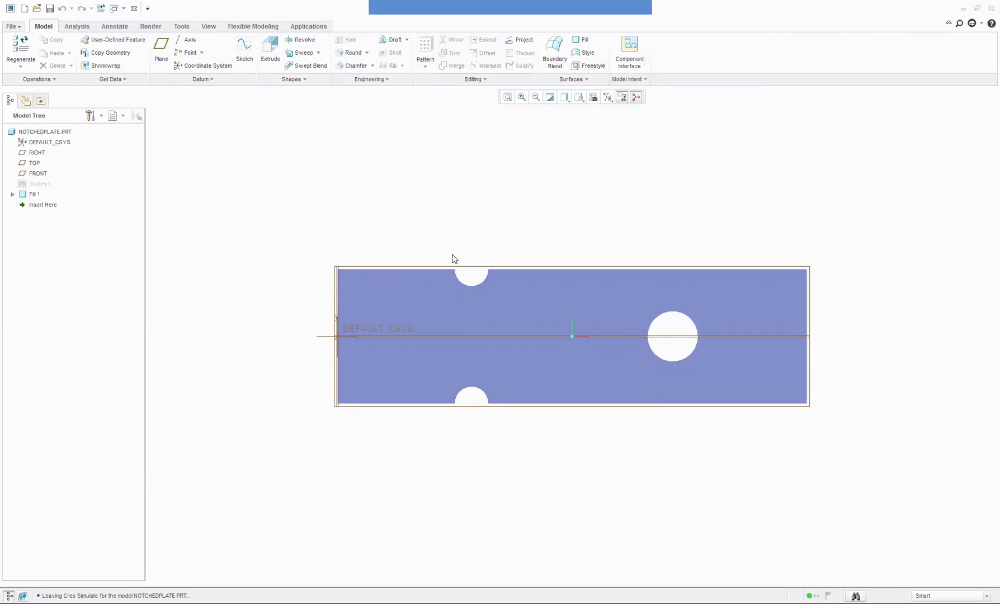
Redefine Sketch 1, inspect its 350-long notched plate profile in 3-D, and accept it.
left_click(509, 272)
left_click(669, 337)
right_click(39, 185)
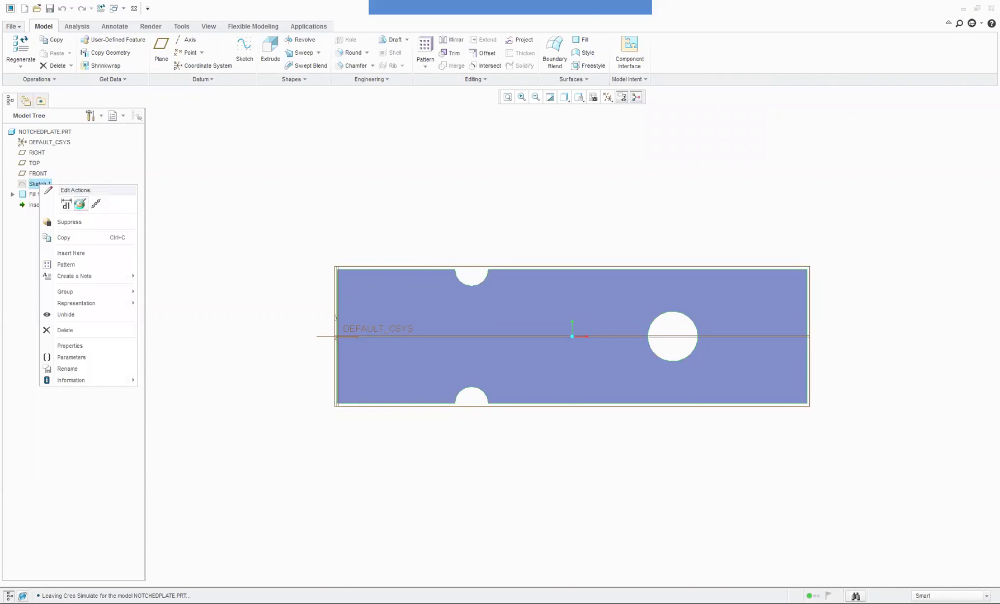
left_click(79, 204)
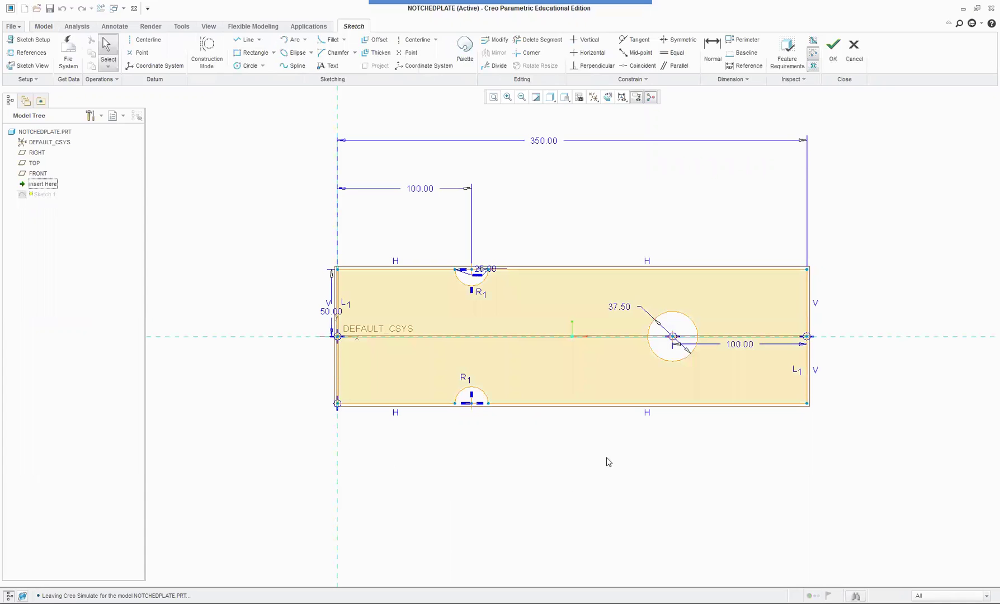
mouse_move(499, 470)
middle_mouse_down()
mouse_move(517, 437)
mouse_move(453, 435)
middle_mouse_up()
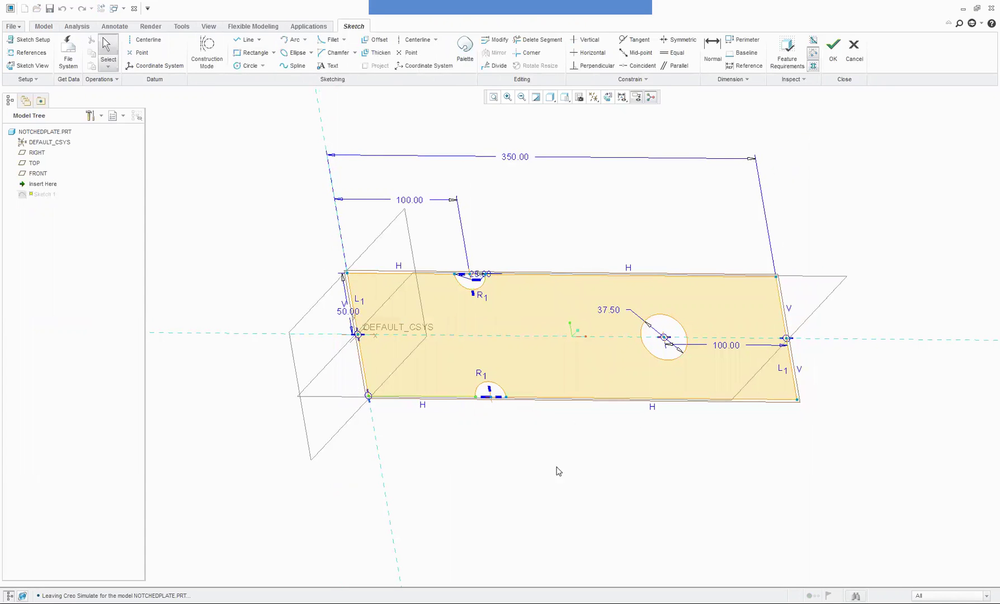
mouse_move(583, 469)
middle_mouse_down()
mouse_move(563, 473)
mouse_move(567, 486)
middle_mouse_up()
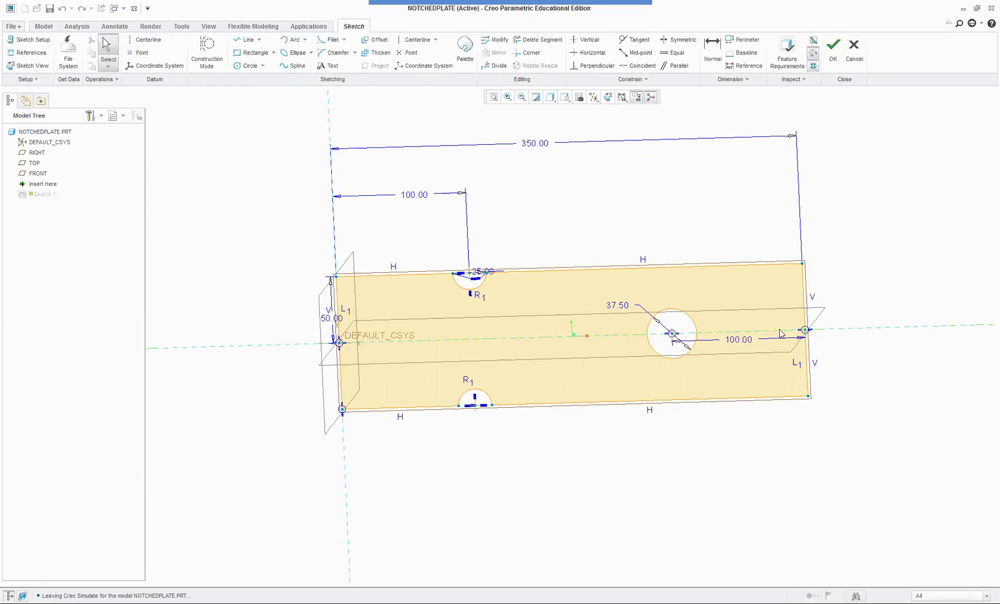
left_click(832, 58)
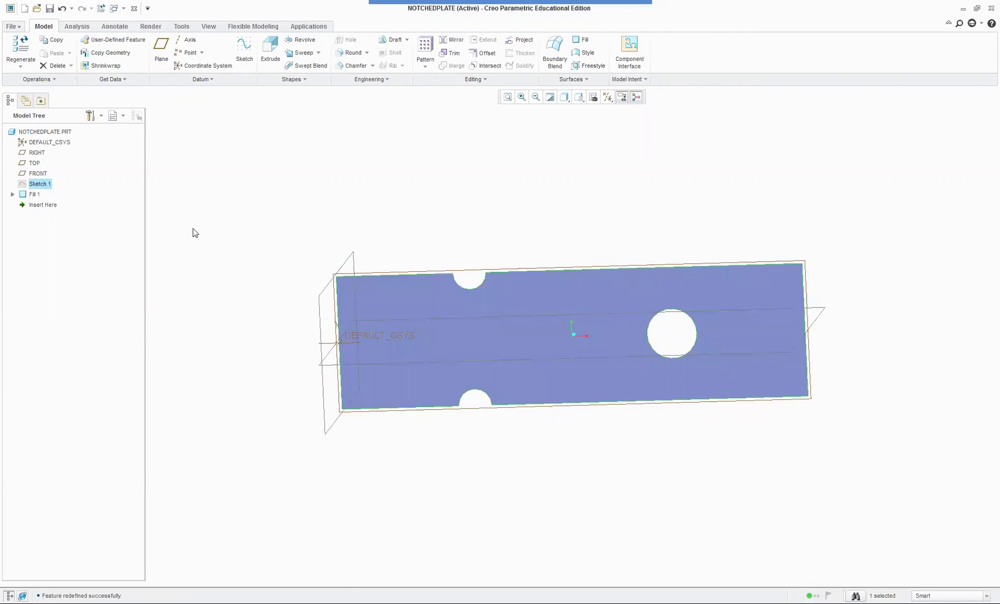
Start and cancel a new Fill, then select, clear and spin the unchanged plate.
left_click(581, 40)
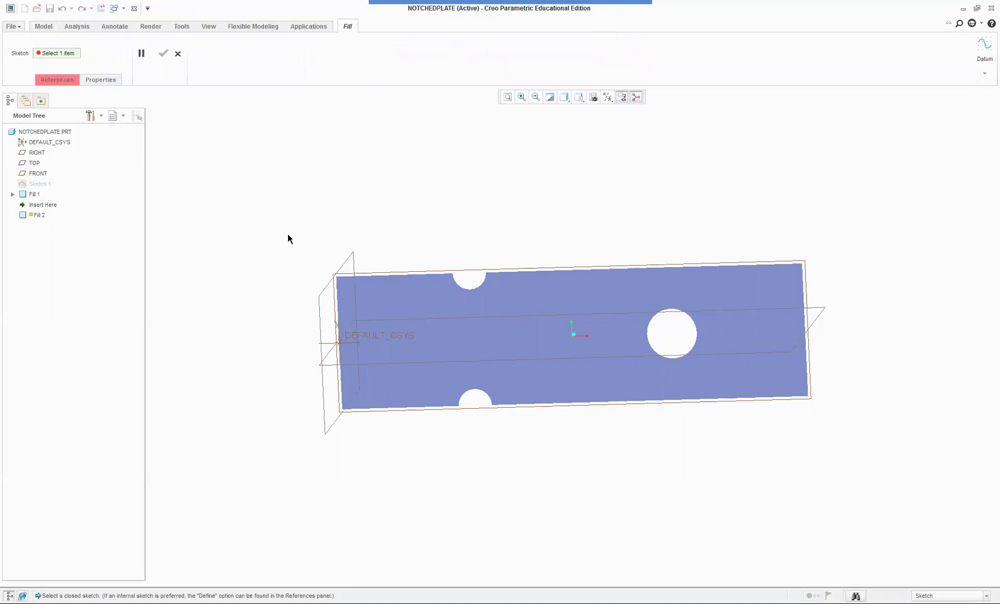
left_click(178, 53)
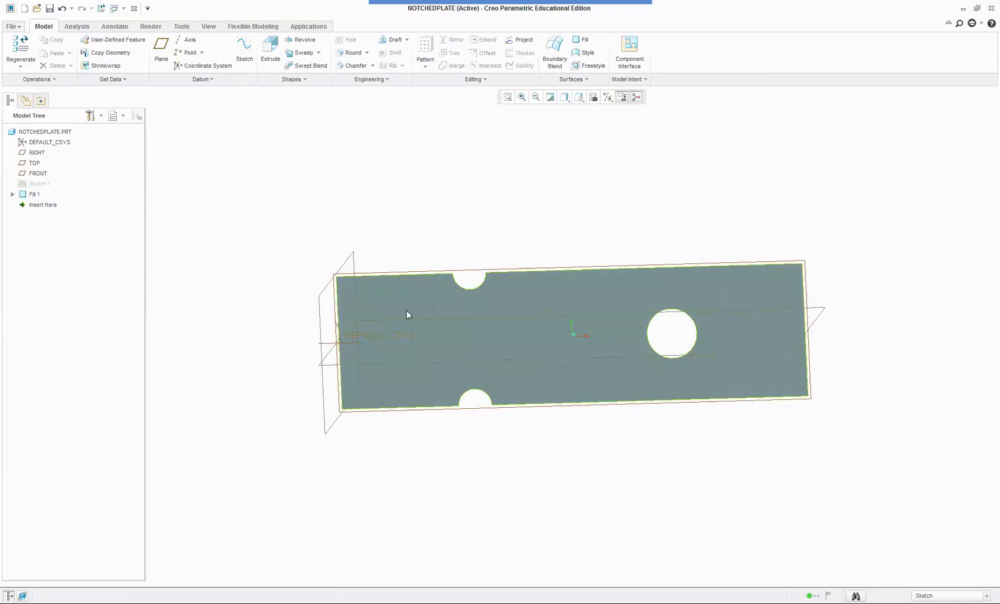
left_click(502, 362)
left_click(255, 277)
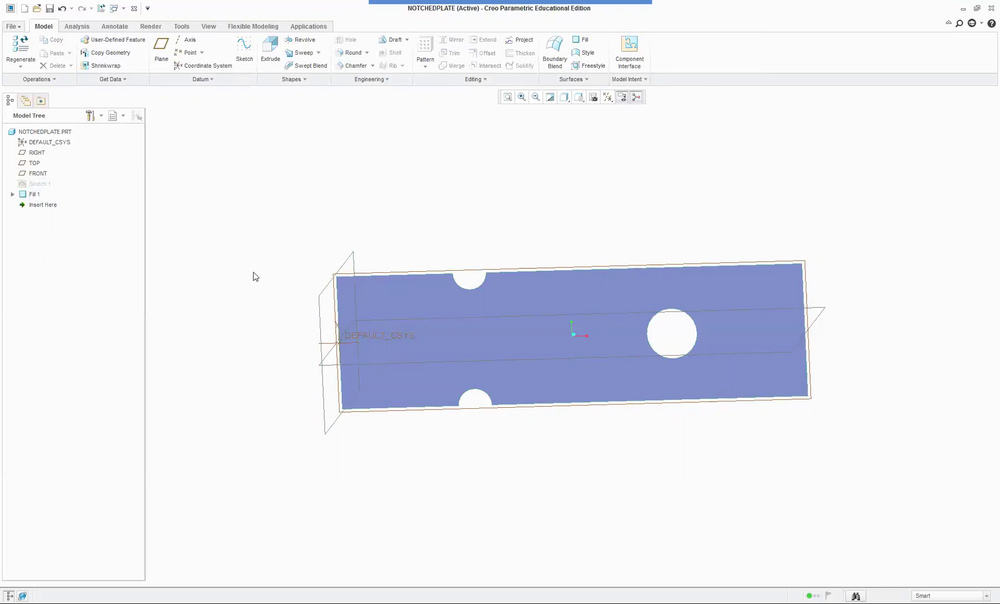
mouse_move(240, 381)
middle_mouse_down()
mouse_move(319, 330)
mouse_move(221, 370)
mouse_move(237, 386)
mouse_move(246, 373)
middle_mouse_up()
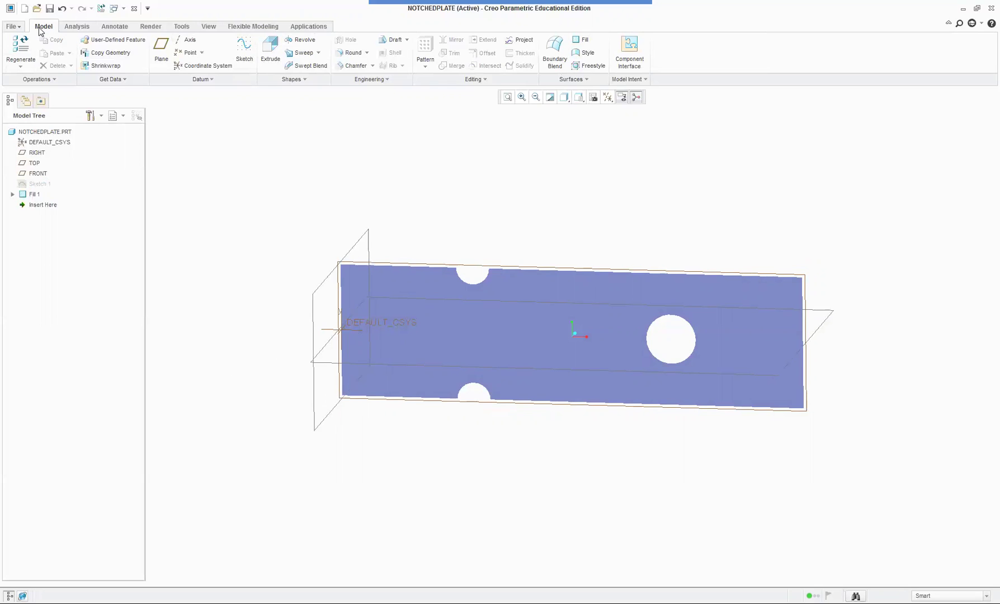
Enter structural simulation and make it a 2D Plane Stress model on DEFAULT_CSYS and the plate surface.
left_click(306, 26)
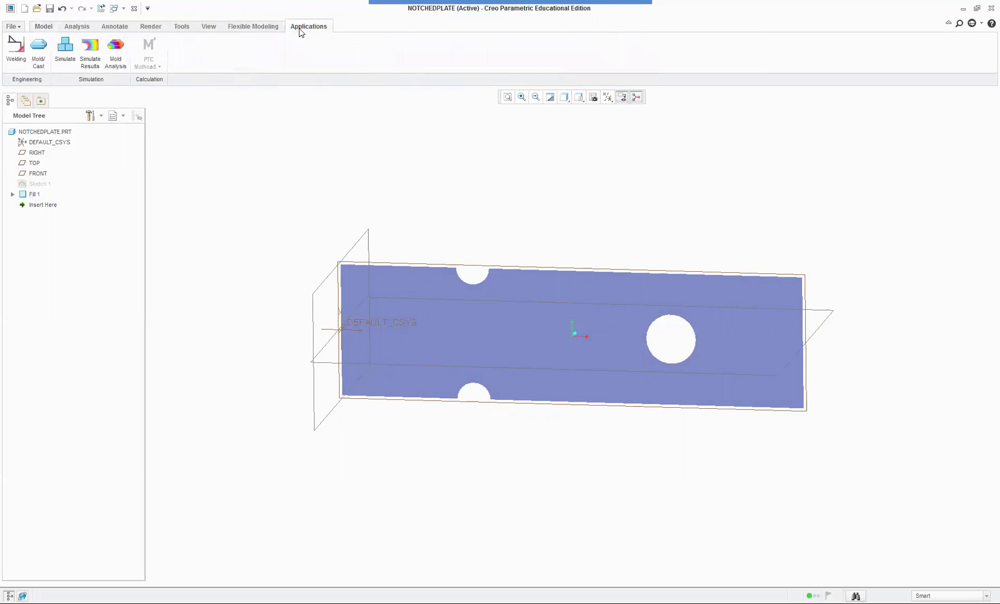
left_click(74, 62)
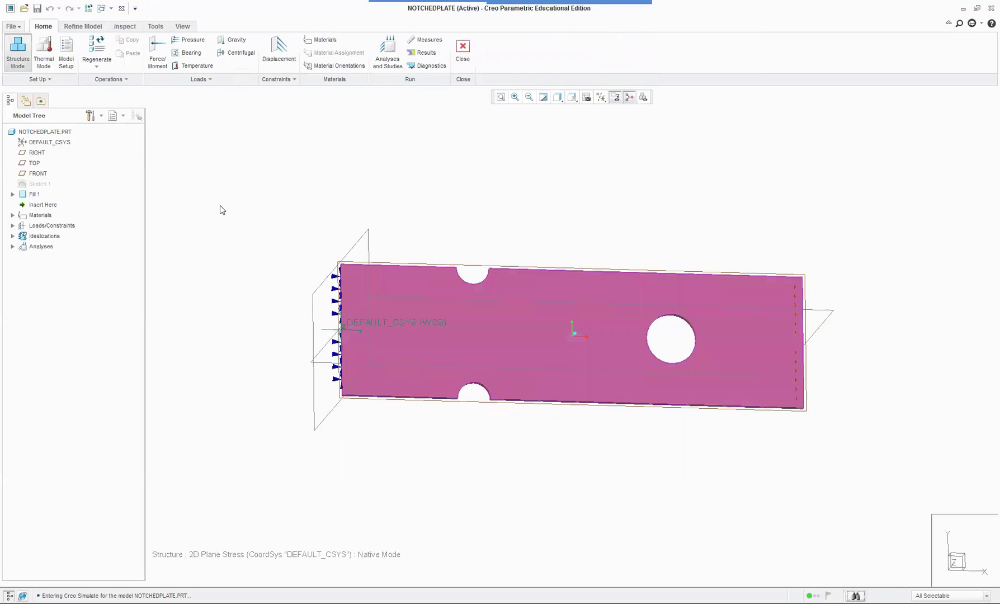
left_click(65, 67)
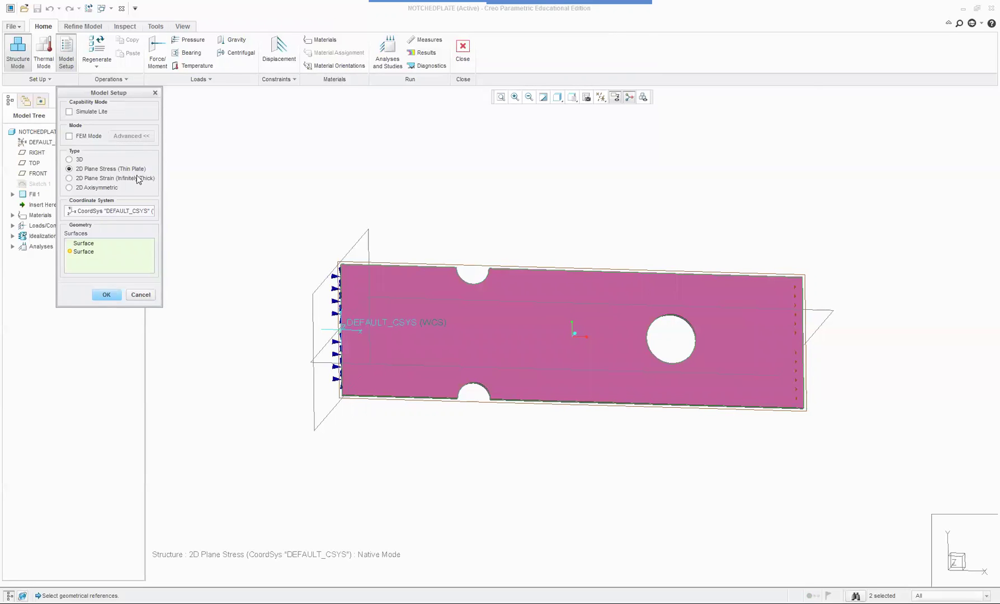
left_click(111, 211)
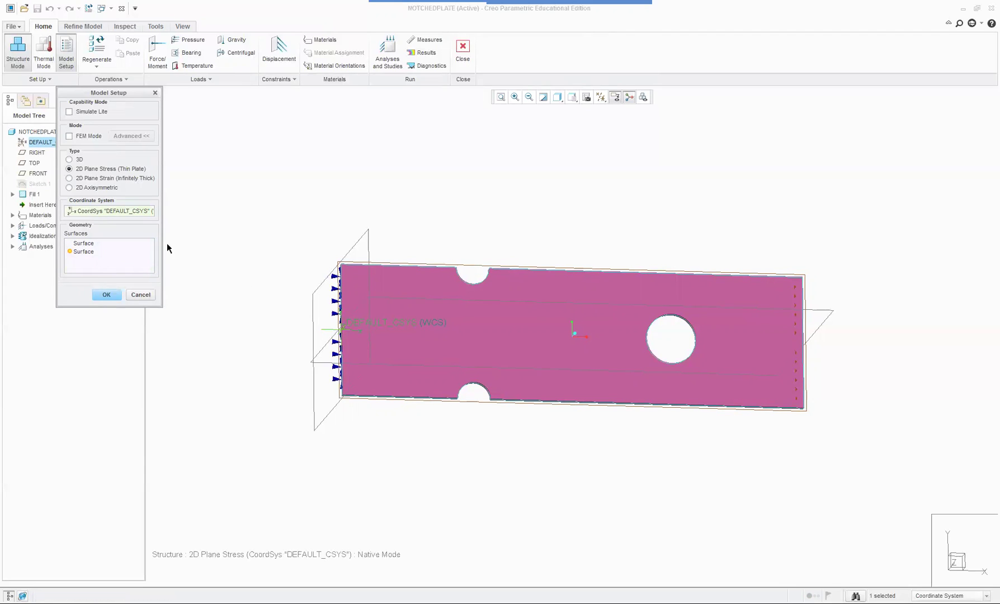
left_click(109, 249)
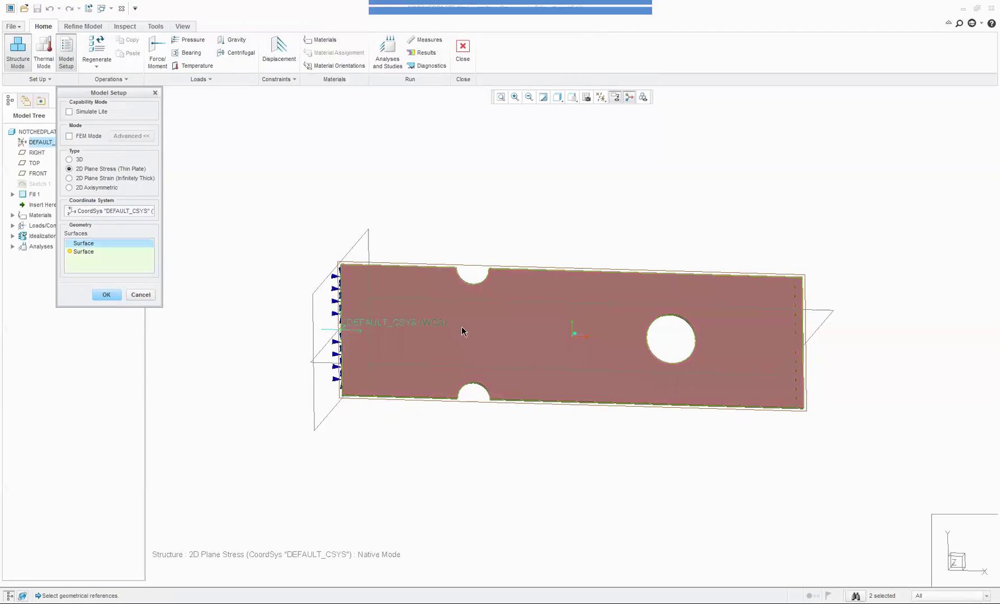
left_click(111, 295)
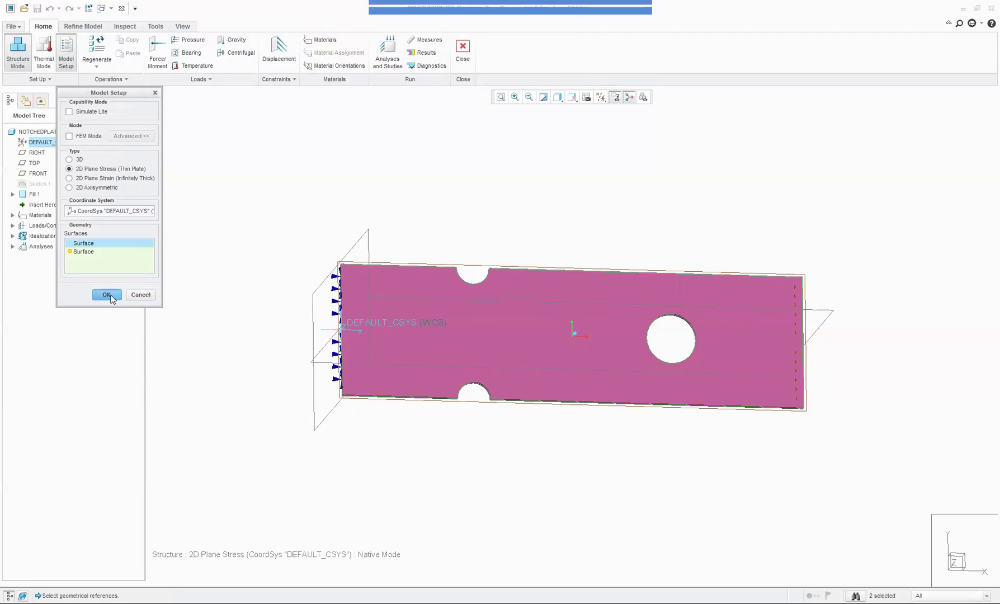
left_click(227, 232)
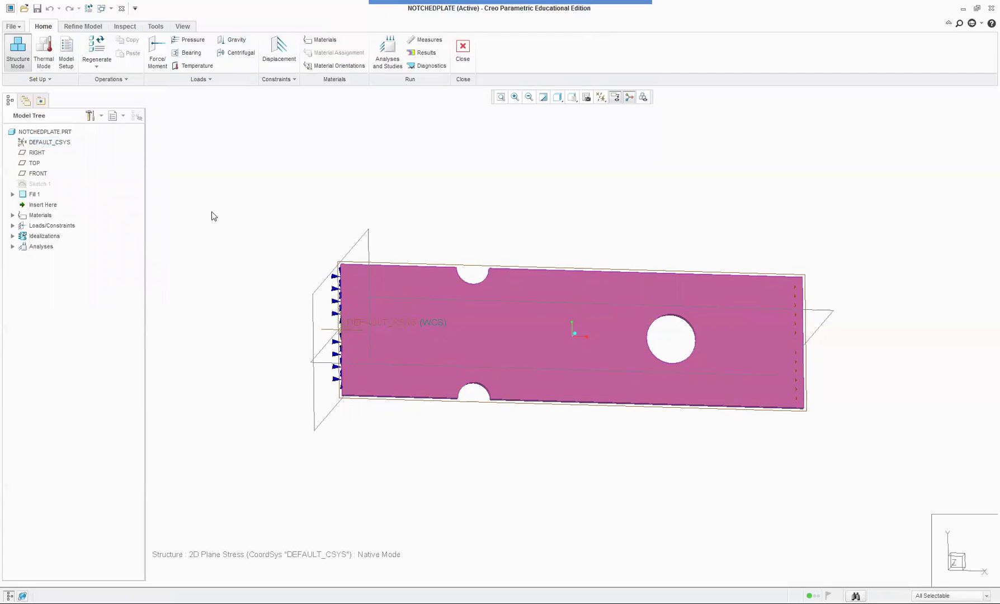
Edit Constraint1 so Y translation is Fixed along with X on the left edge.
double_click(334, 293)
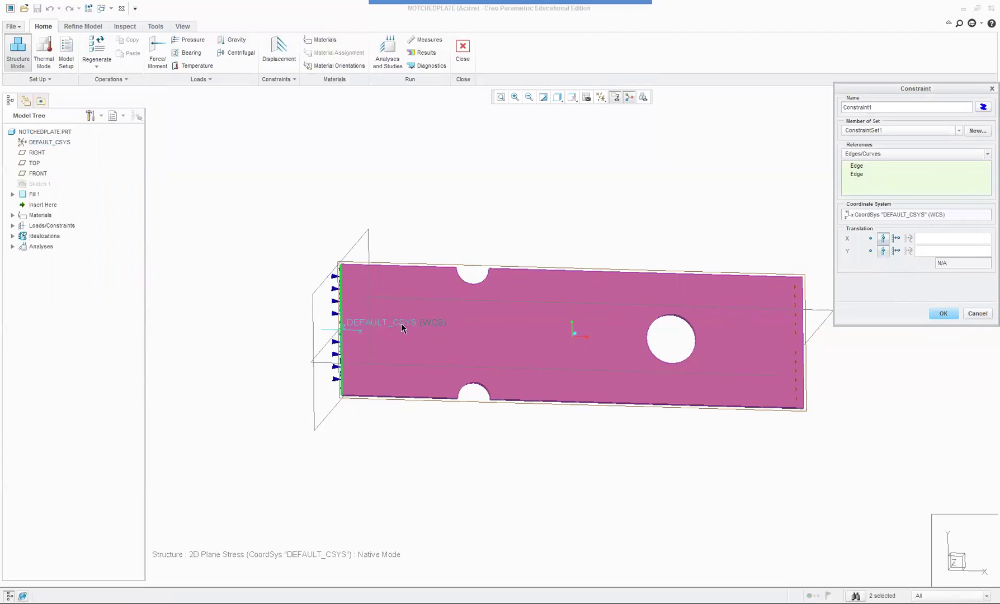
left_click(883, 251)
Accept the fixed left-edge constraint and display the 500 N Load1 on the right edge.
left_click(945, 315)
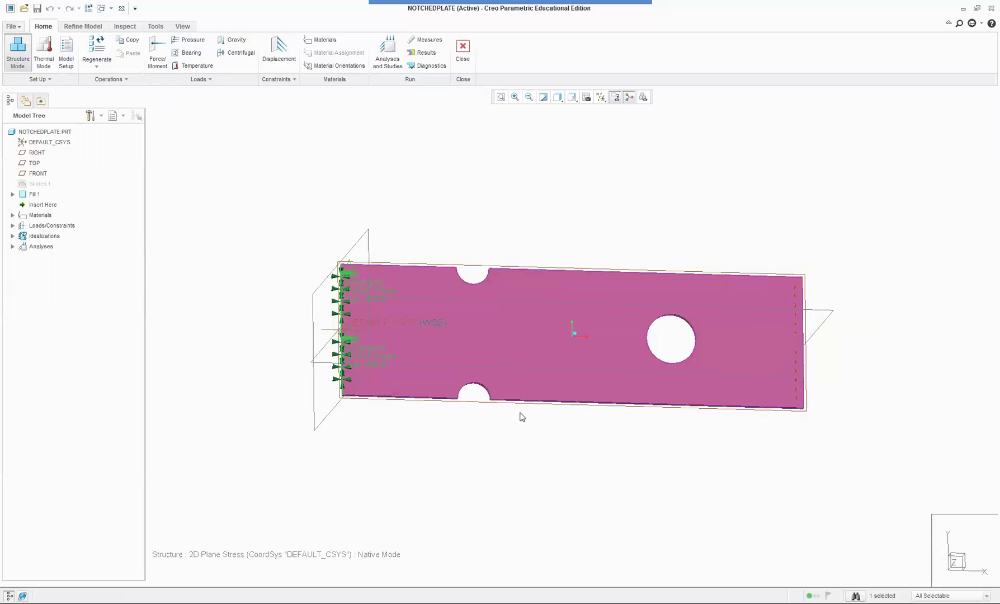
left_click(44, 226)
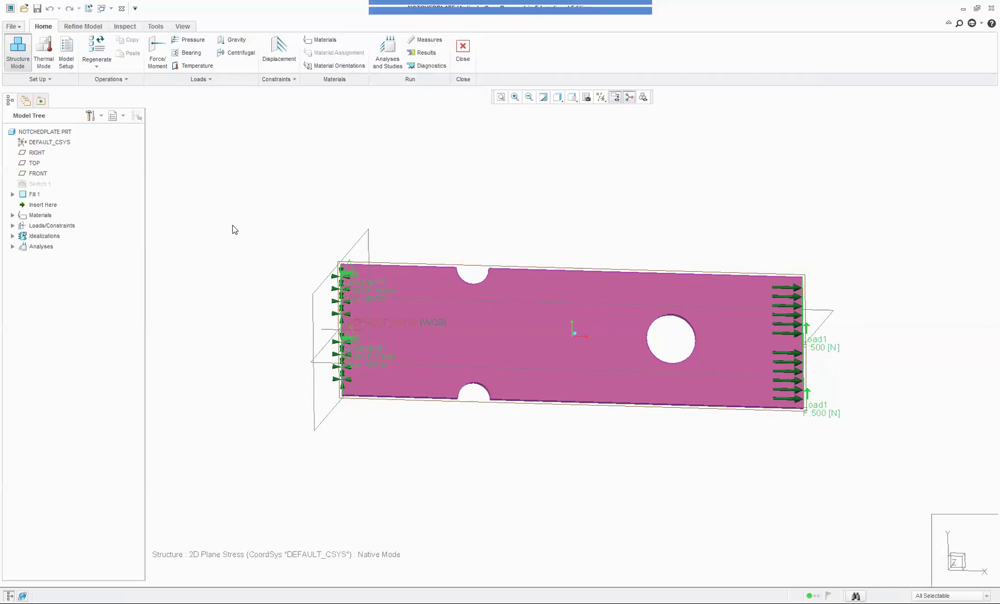
Start and cancel a new shell idealization from the Refine Model tools.
left_click(82, 28)
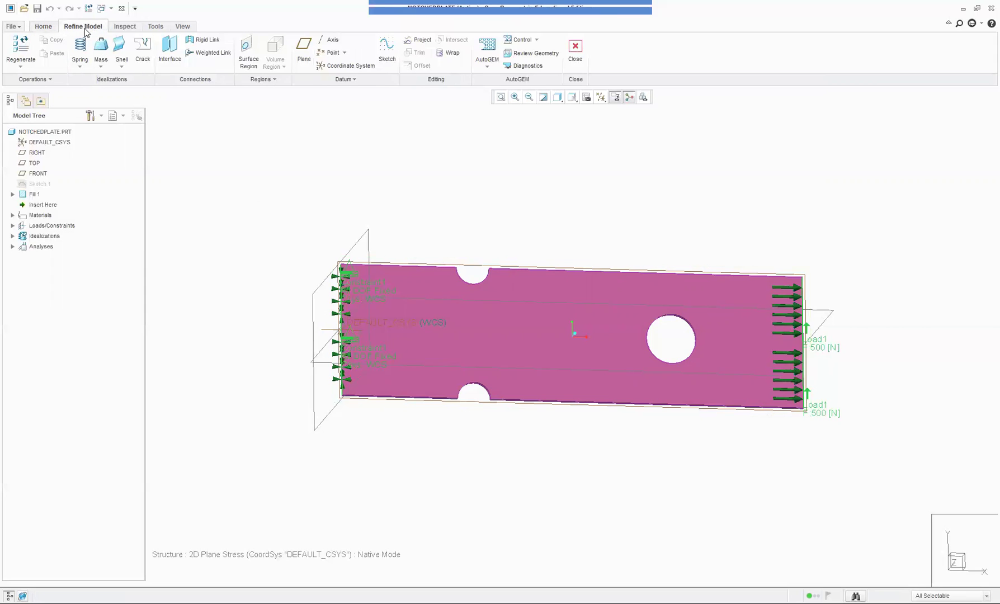
left_click(121, 50)
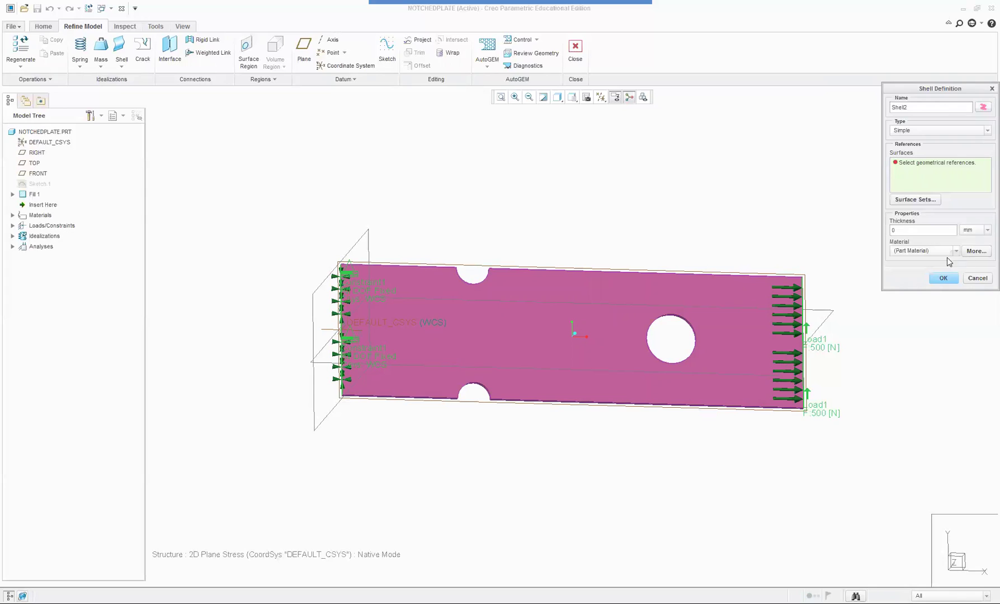
left_click(977, 277)
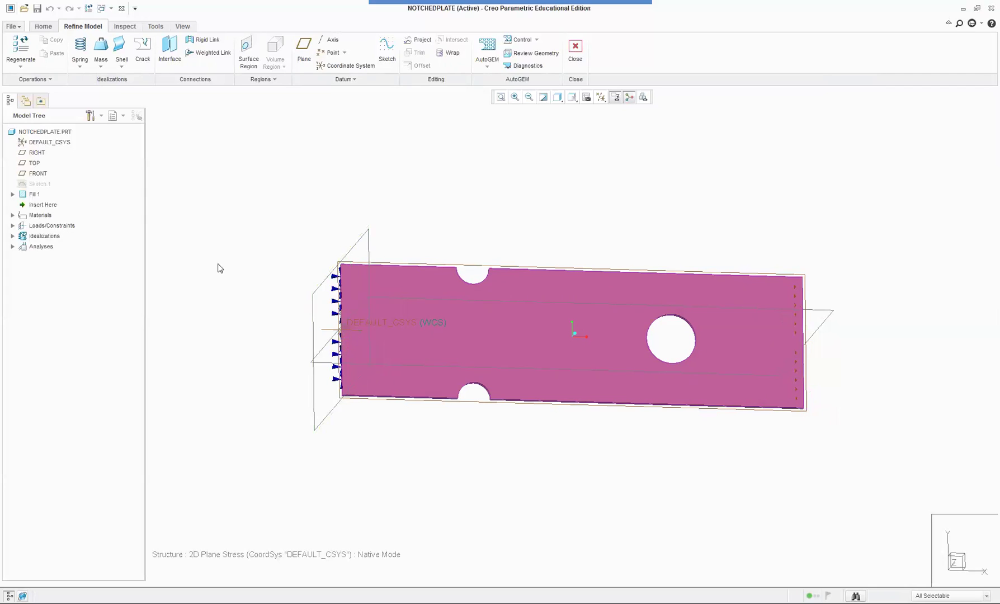
Open Shell1's definition under Idealizations > Shells, with 5 mm thickness in STEEL.
left_click(13, 237)
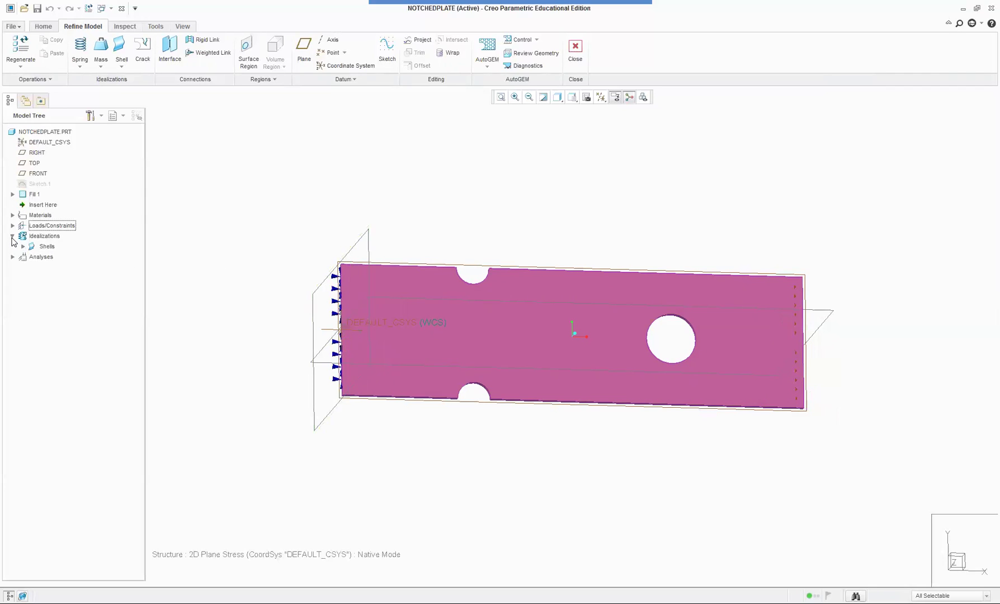
left_click(23, 246)
right_click(56, 257)
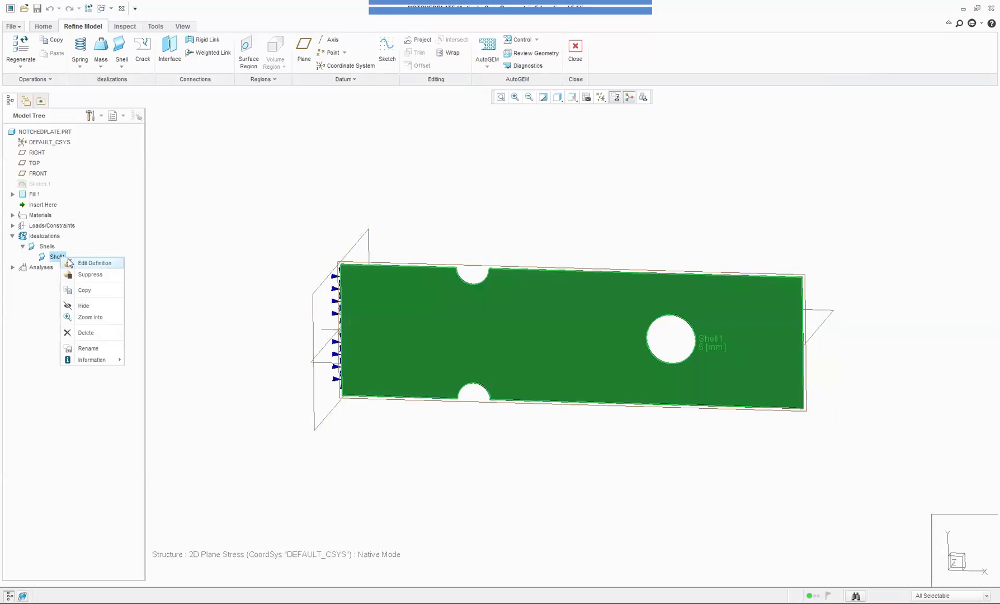
left_click(83, 265)
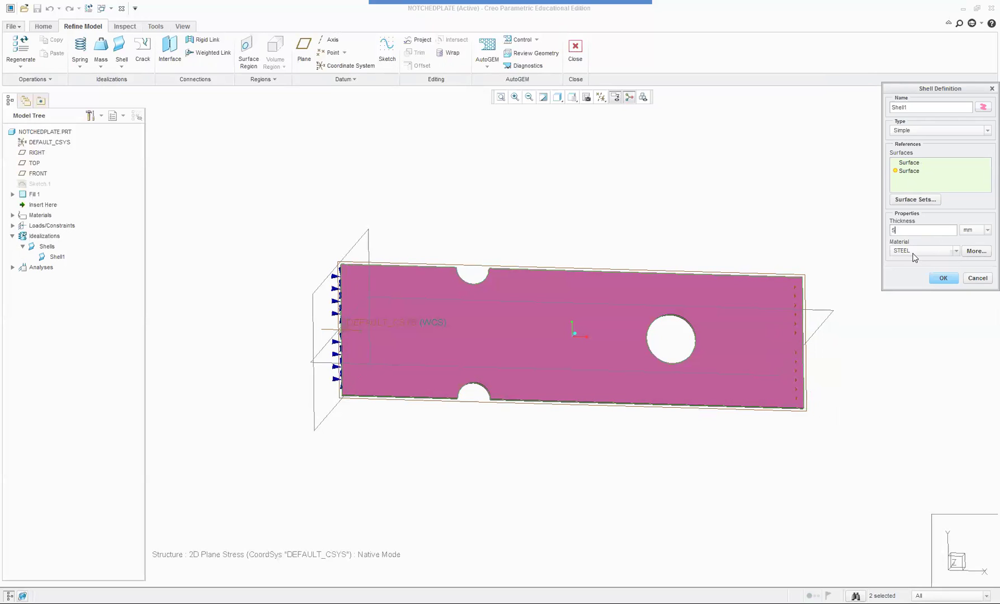
Confirm Shell1 as a 5 mm STEEL shell and inspect the plate from an oblique view.
left_click(943, 278)
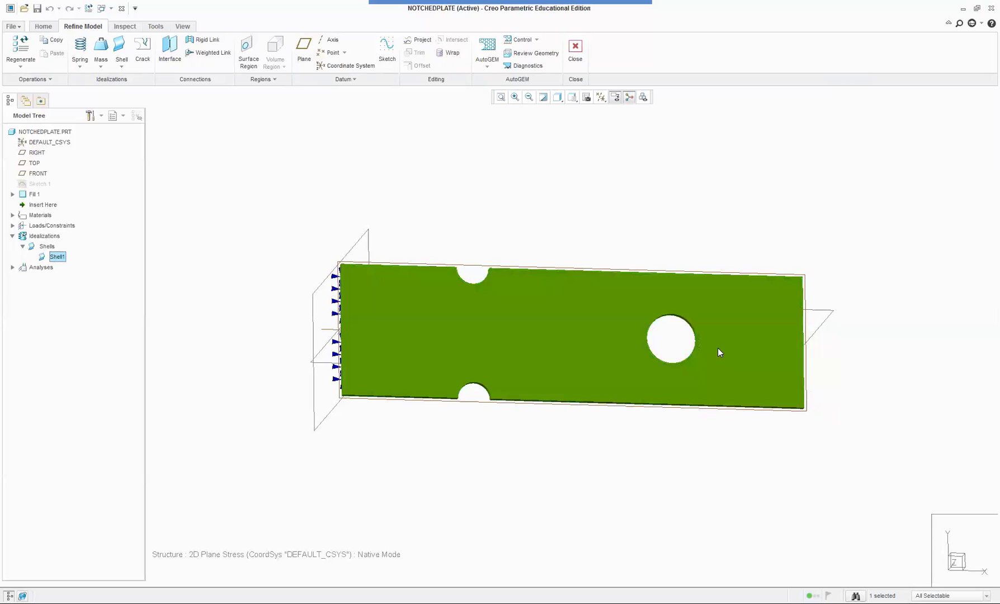
middle_click_drag(834, 329, 755, 369)
scroll(735, 352, "up", 5)
scroll(733, 350, "up", 3)
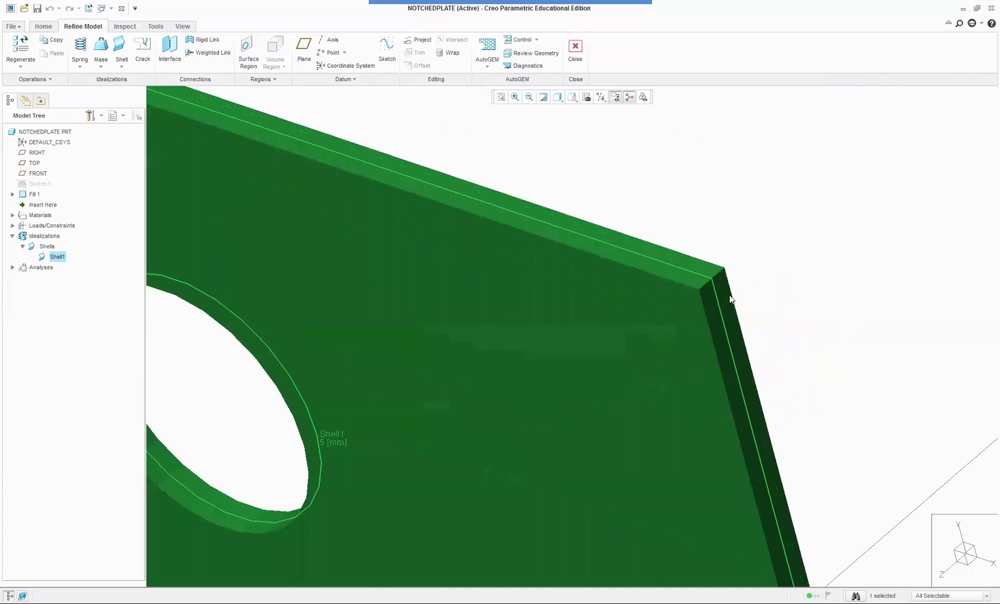
scroll(716, 285, "up", 8)
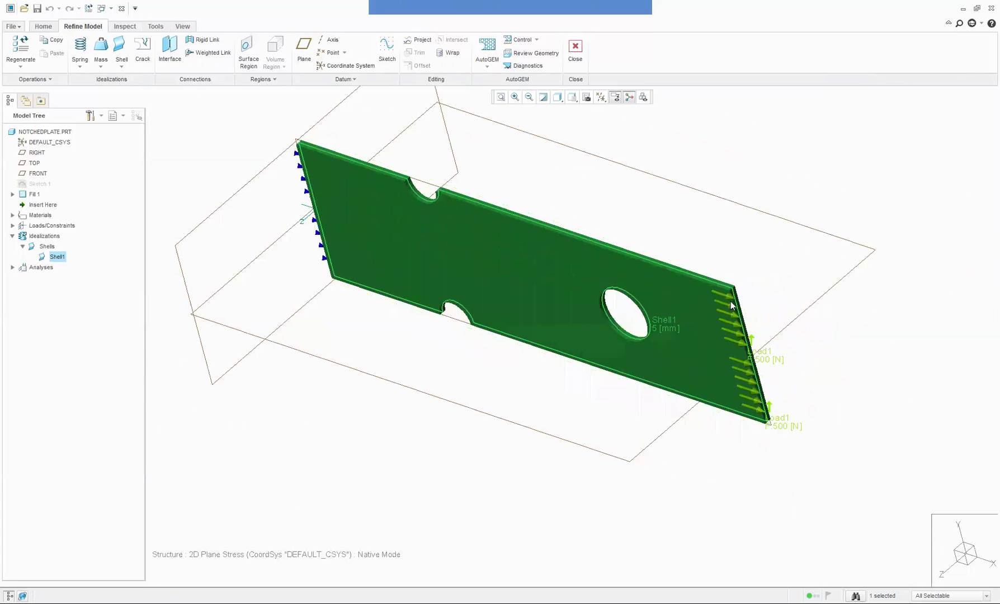
middle_click_drag(489, 362, 578, 109)
Turn the plate to the saved FRONT orientation.
left_click(562, 100)
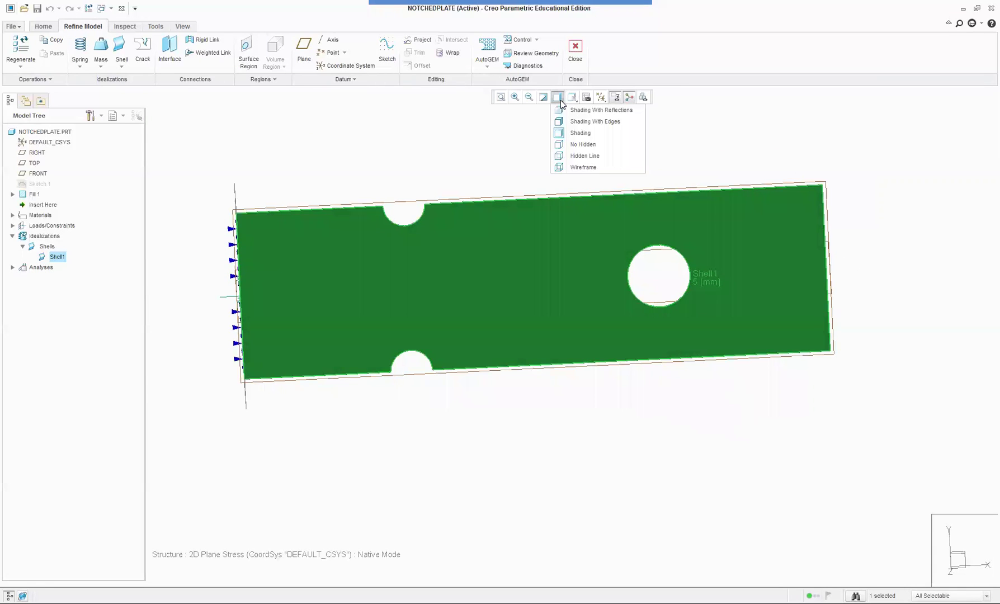
left_click(576, 99)
left_click(576, 100)
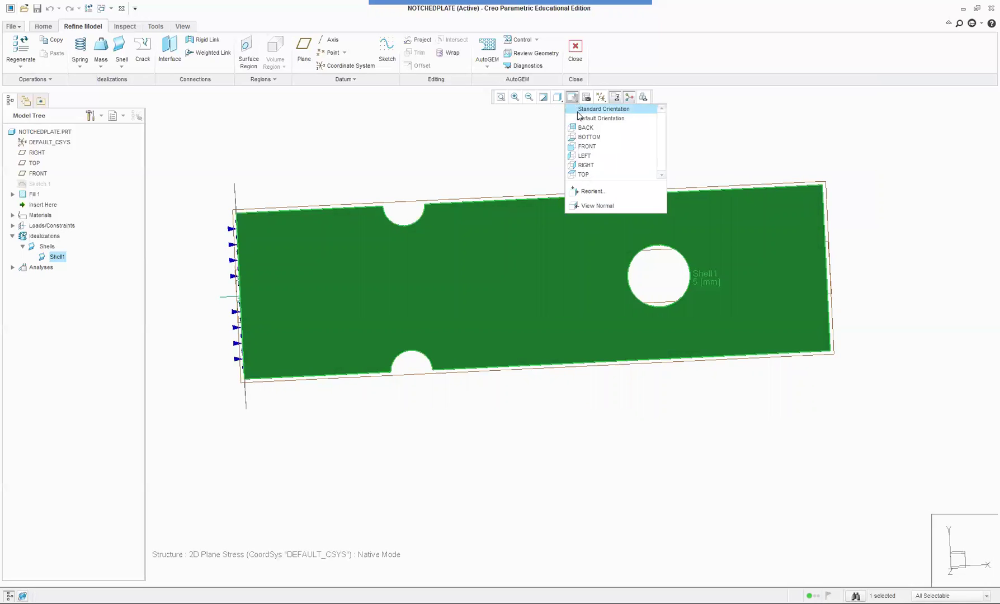
left_click(585, 147)
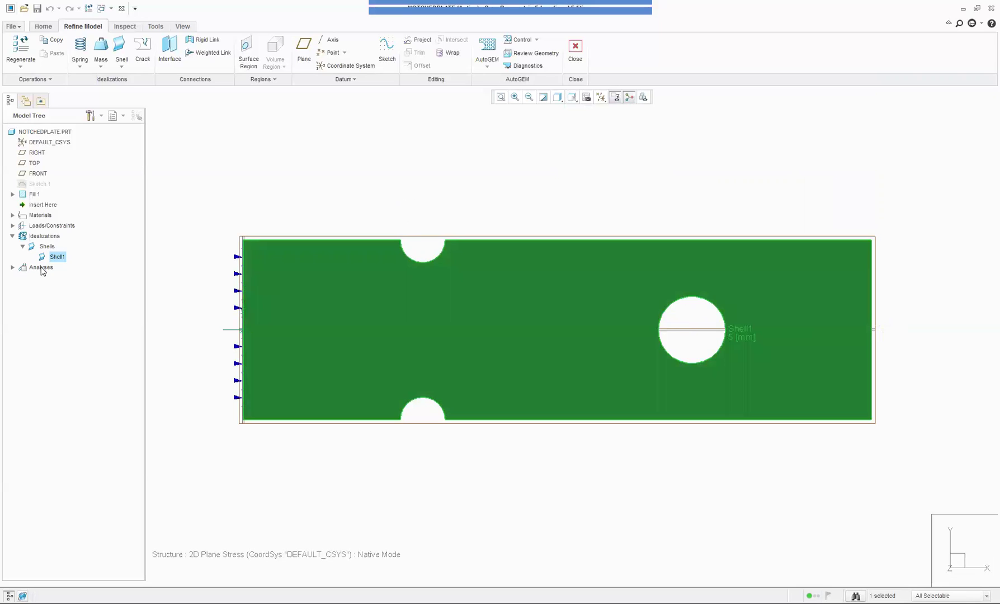
left_click(237, 167)
Rerun Analysis2DPlaneStress, deleting its old output files and running with interactive diagnostics.
left_click(45, 27)
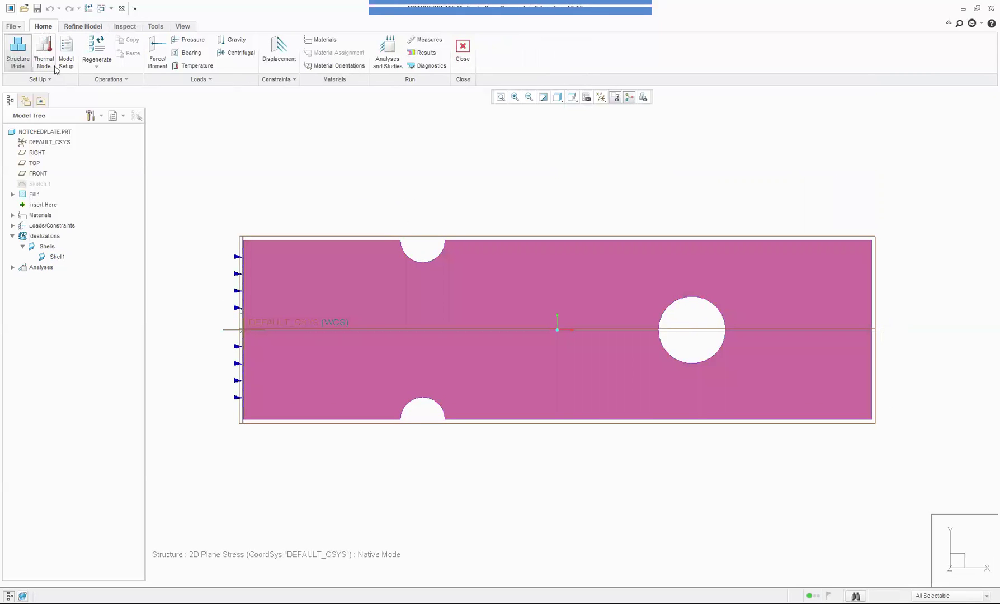
left_click(388, 55)
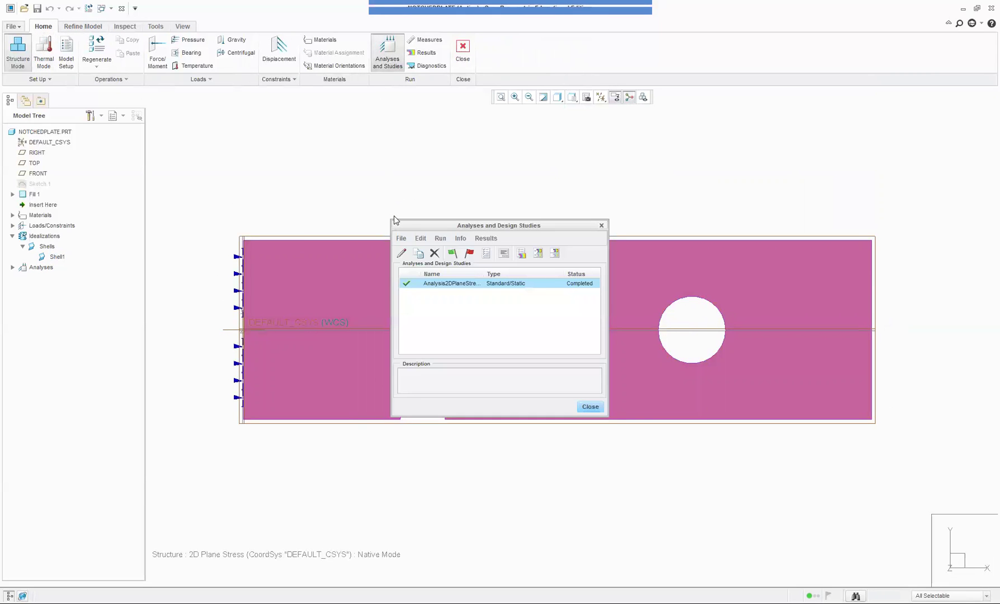
left_click(401, 239)
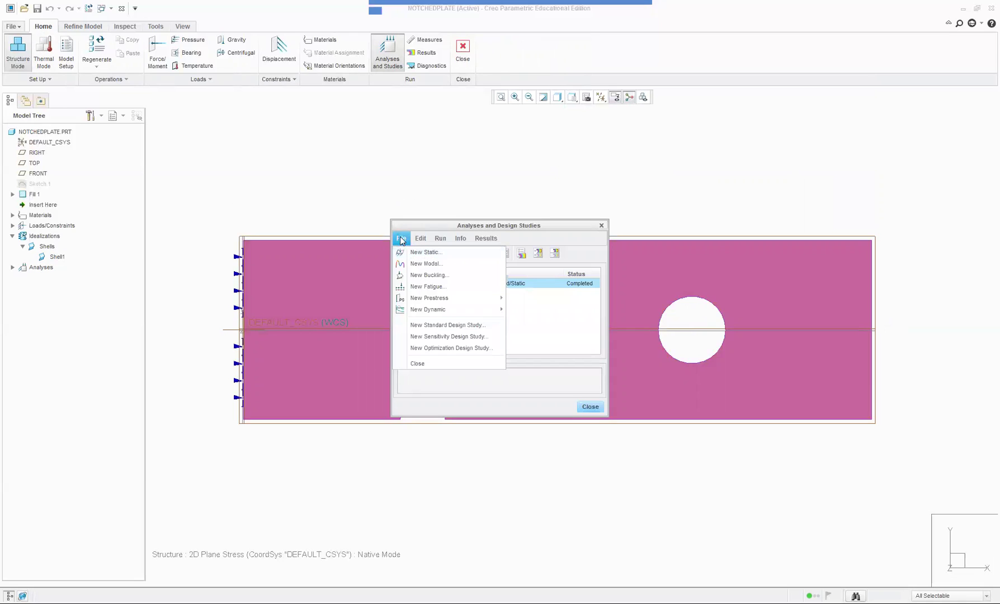
left_click(532, 315)
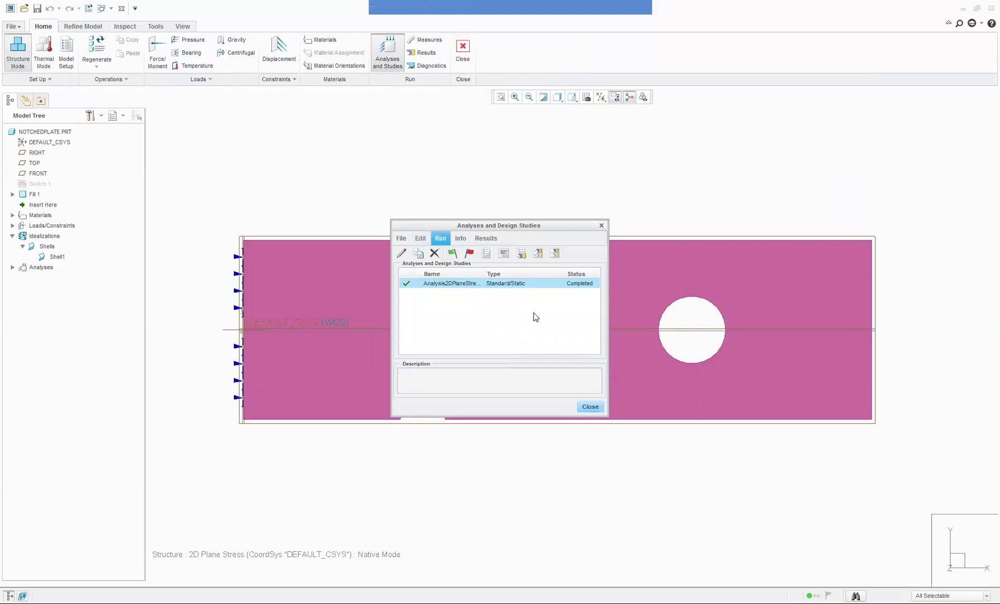
left_click(453, 254)
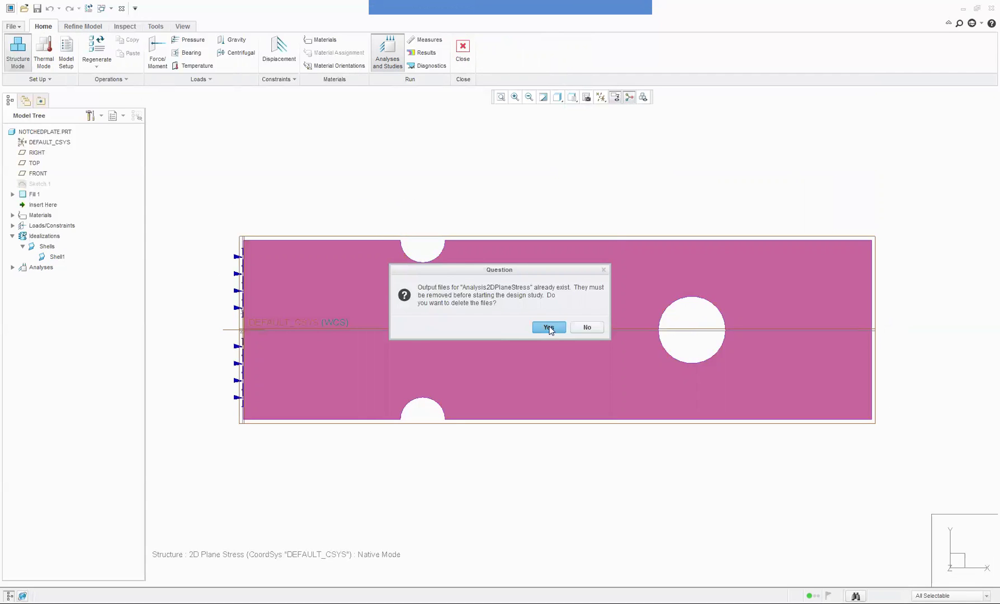
left_click(549, 328)
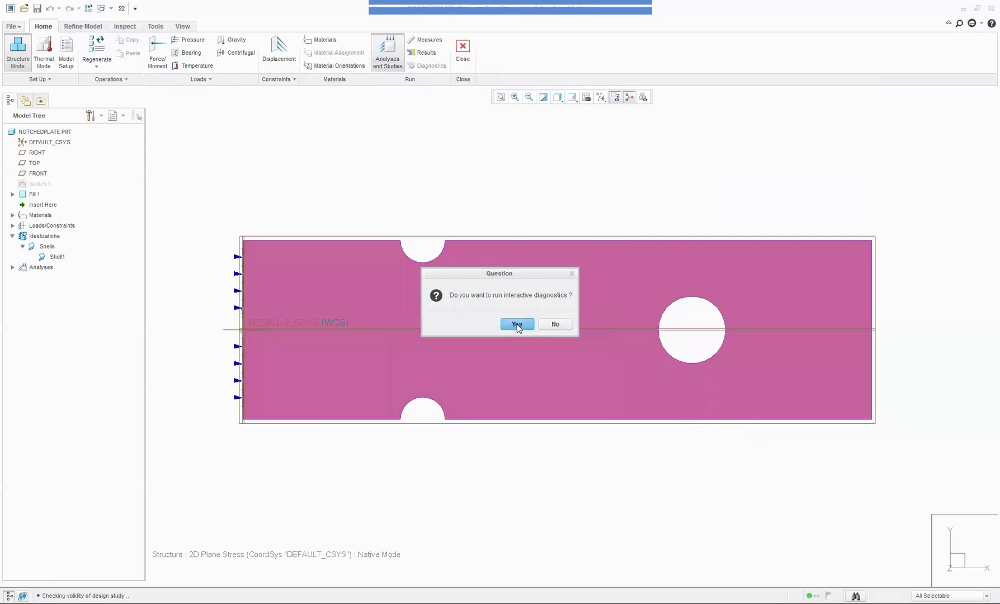
left_click(516, 325)
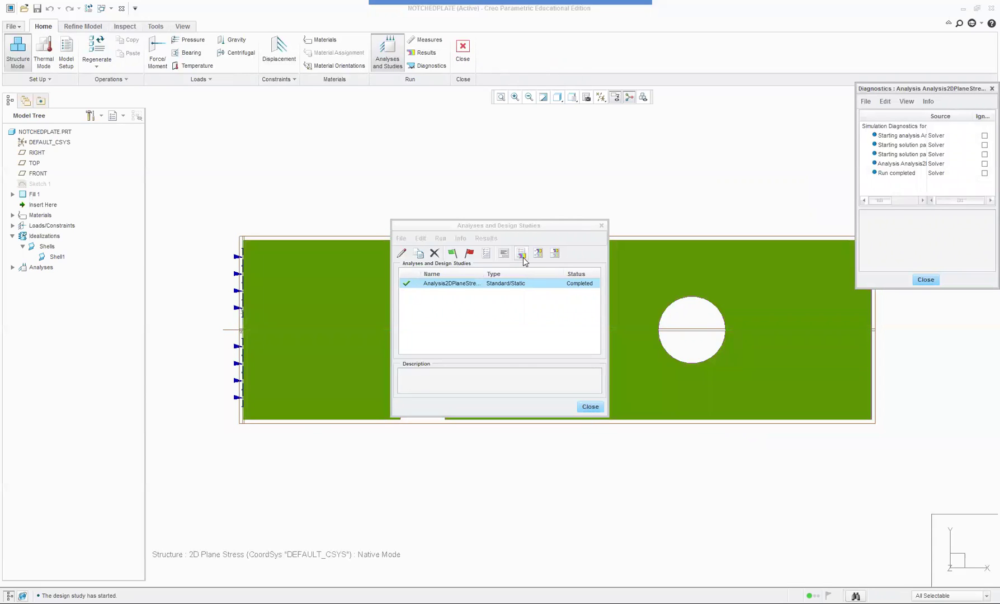
Review Analysis2DPlaneStress results as a deformed von Mises fringe peaking at 2.74133 MPa.
left_click(521, 254)
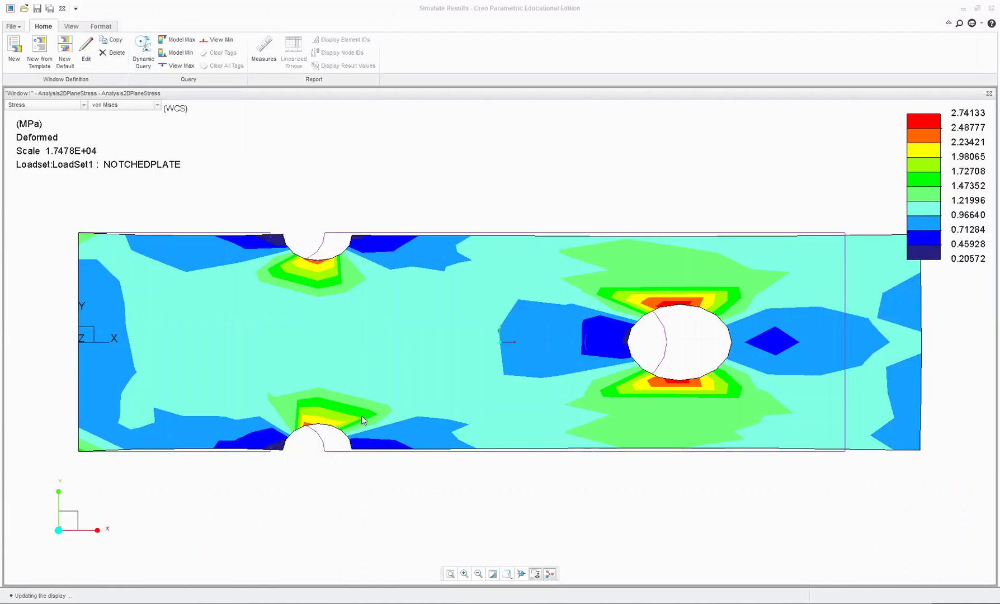
Probe von Mises values at three points on the left edge and two across the middle.
left_click(145, 62)
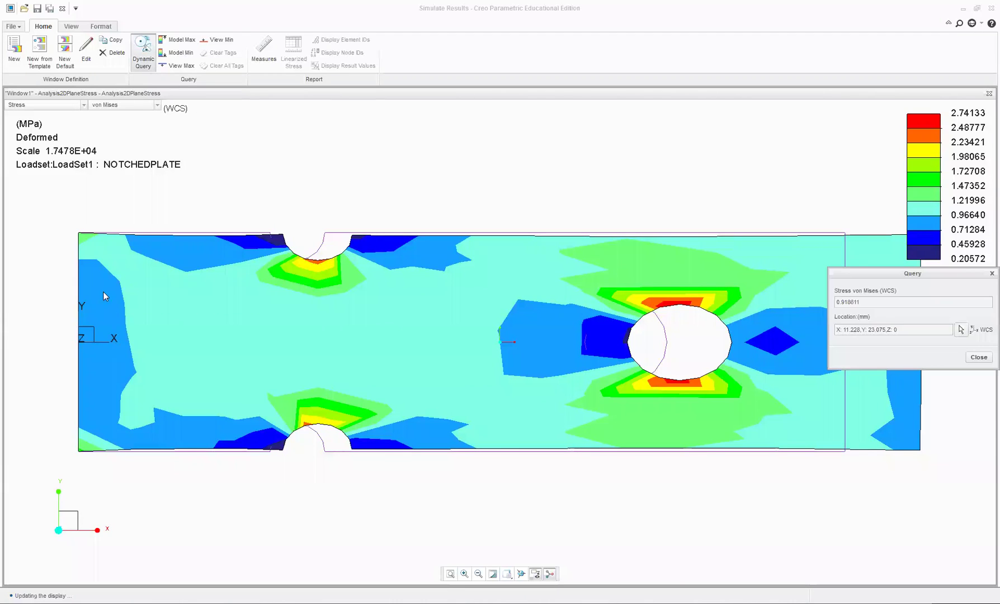
left_click(92, 248)
left_click(100, 345)
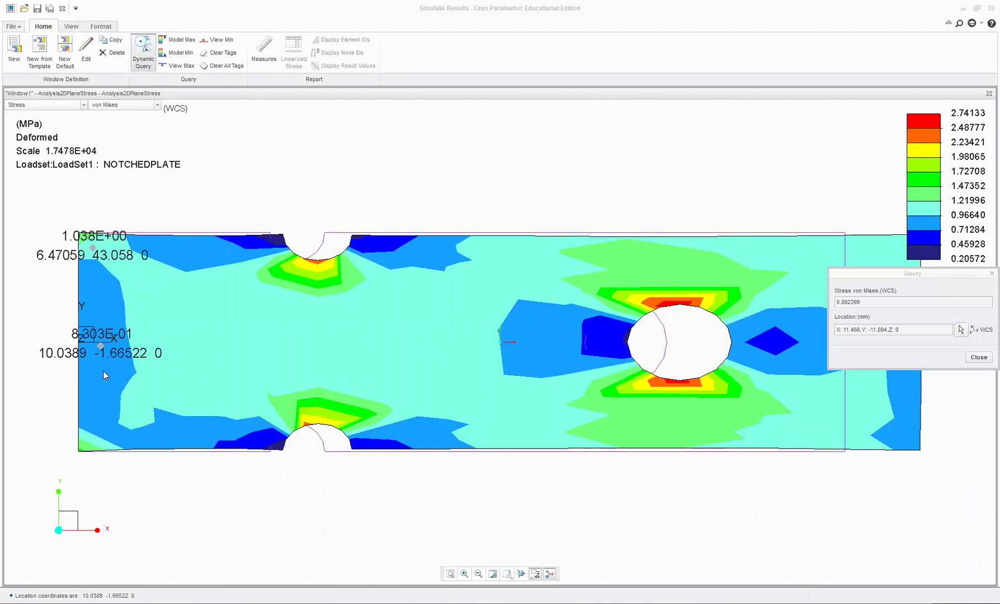
left_click(95, 436)
left_click(228, 351)
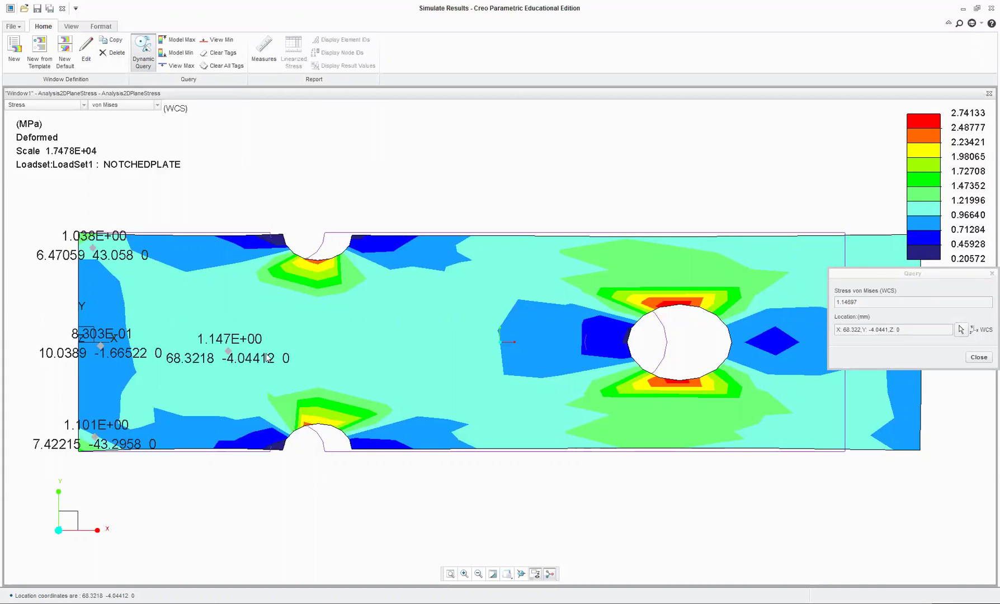
left_click(351, 349)
Tag stresses near the large hole (2.674), the top notch (2.349), and both right-end corners.
left_click(481, 349)
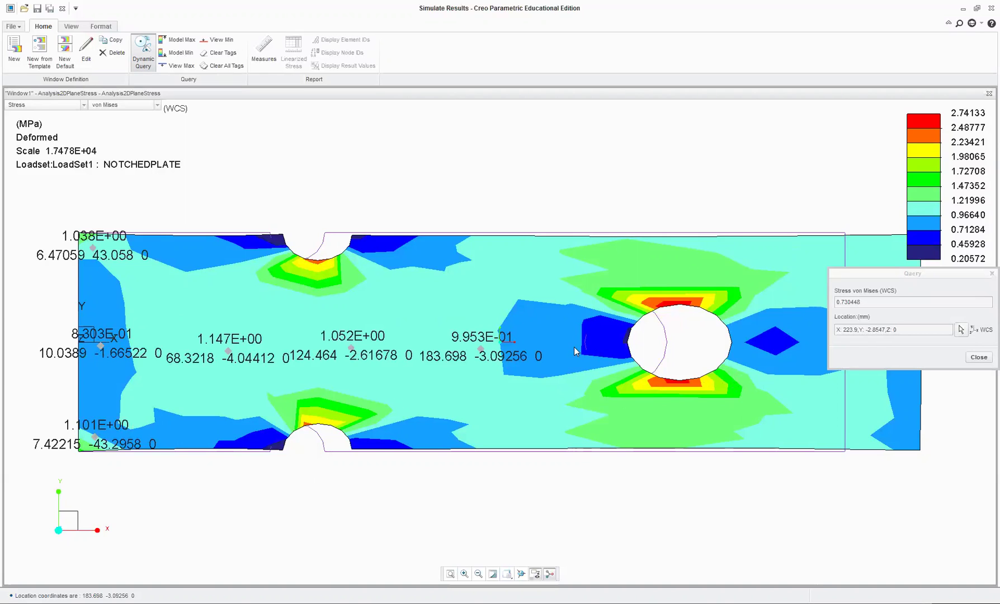
left_click(680, 381)
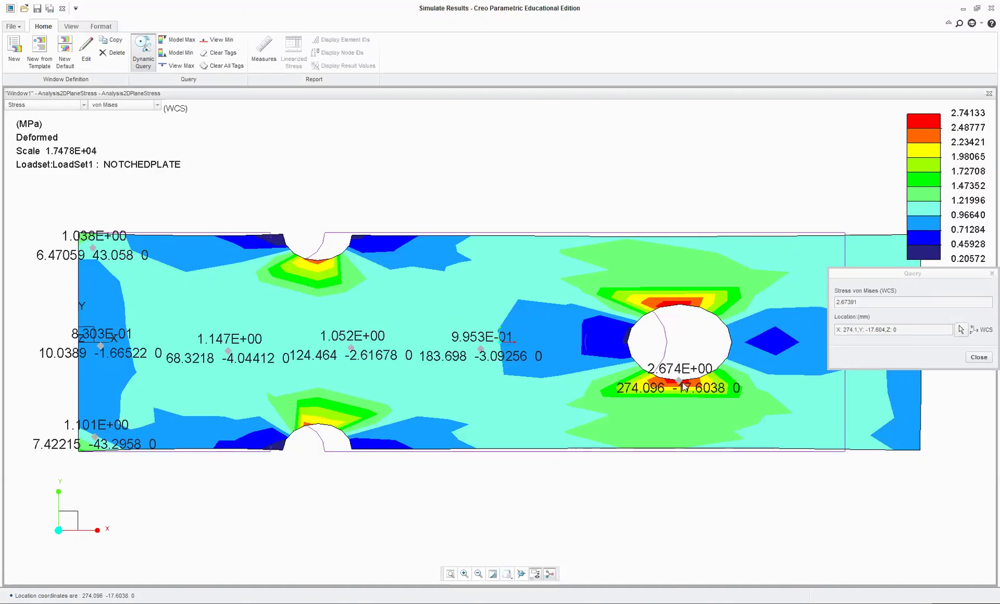
left_click(318, 260)
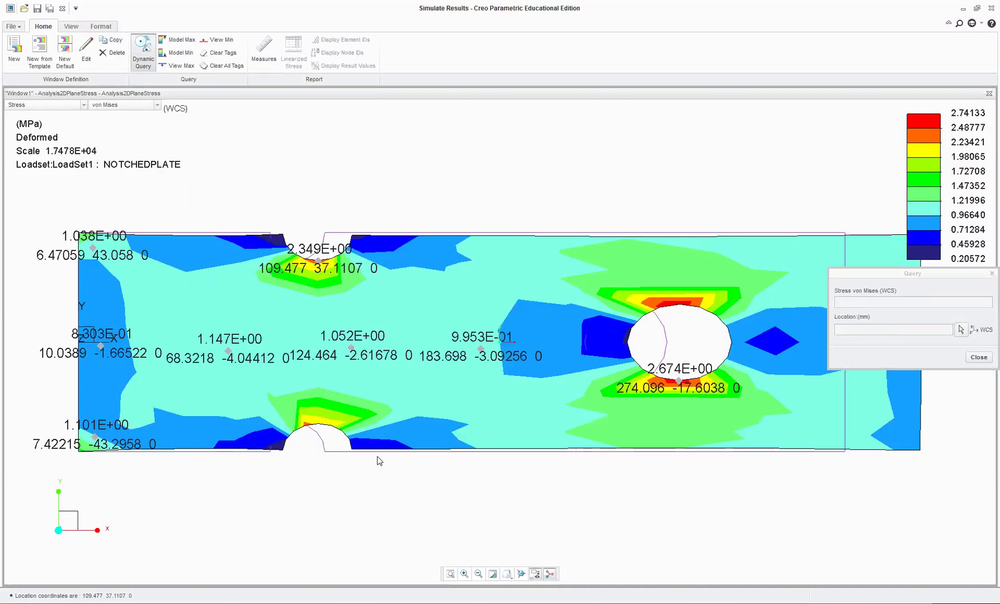
left_click(906, 426)
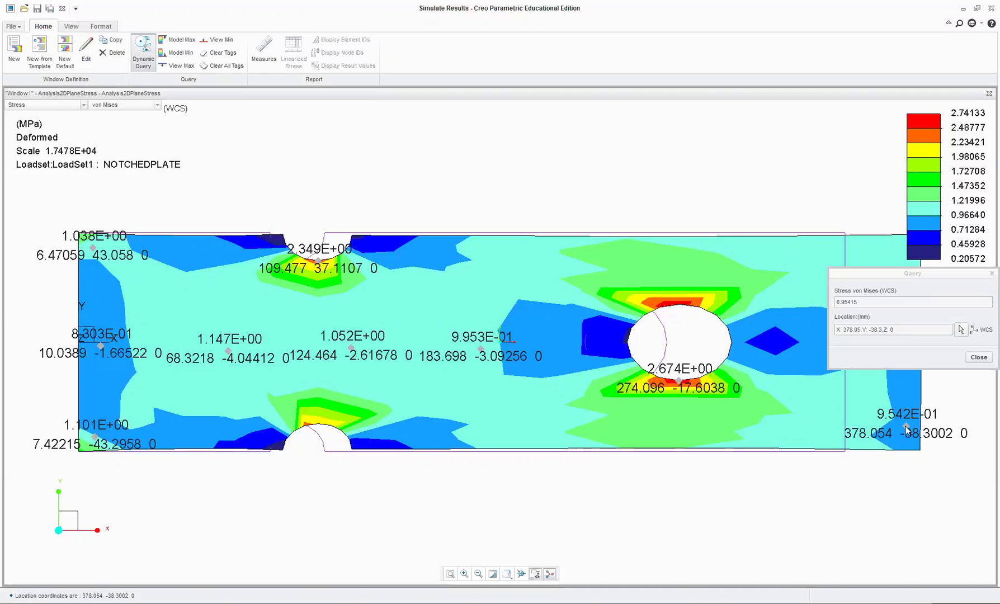
left_click(899, 261)
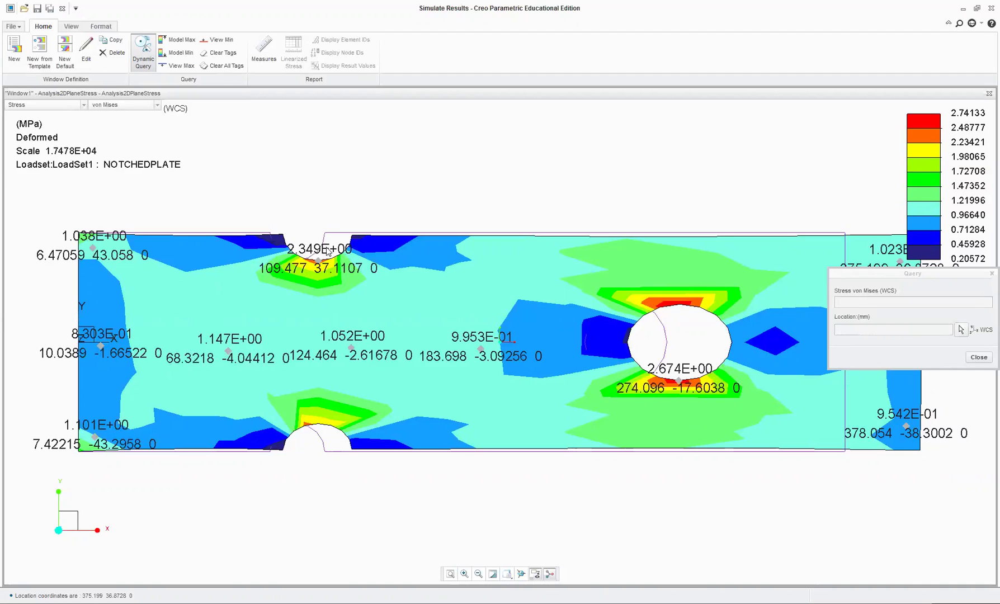
left_click(979, 361)
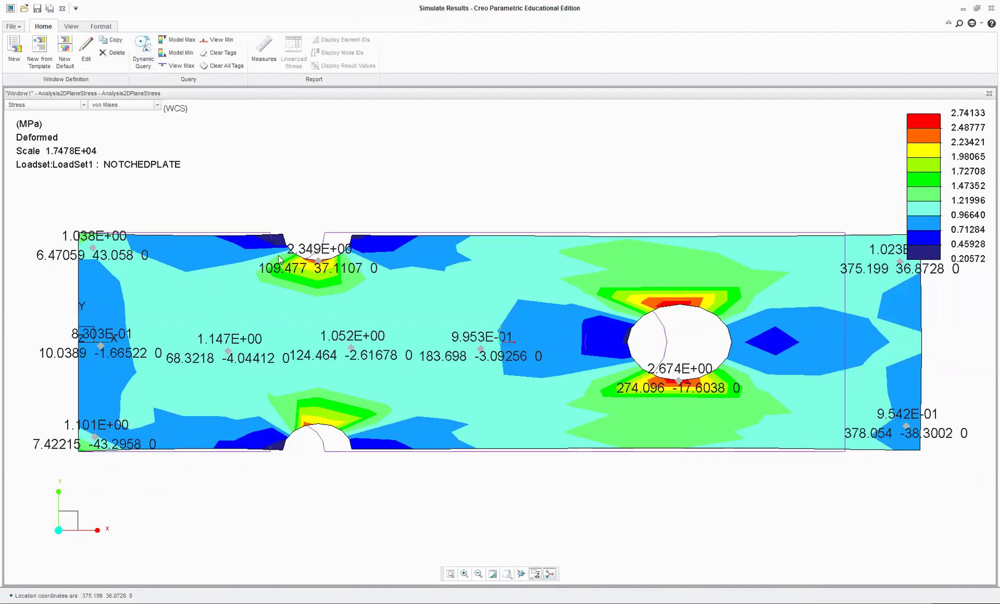
Switch the fringe plot to Max Principal stress and tag two values near the plate's left edge.
left_click(157, 105)
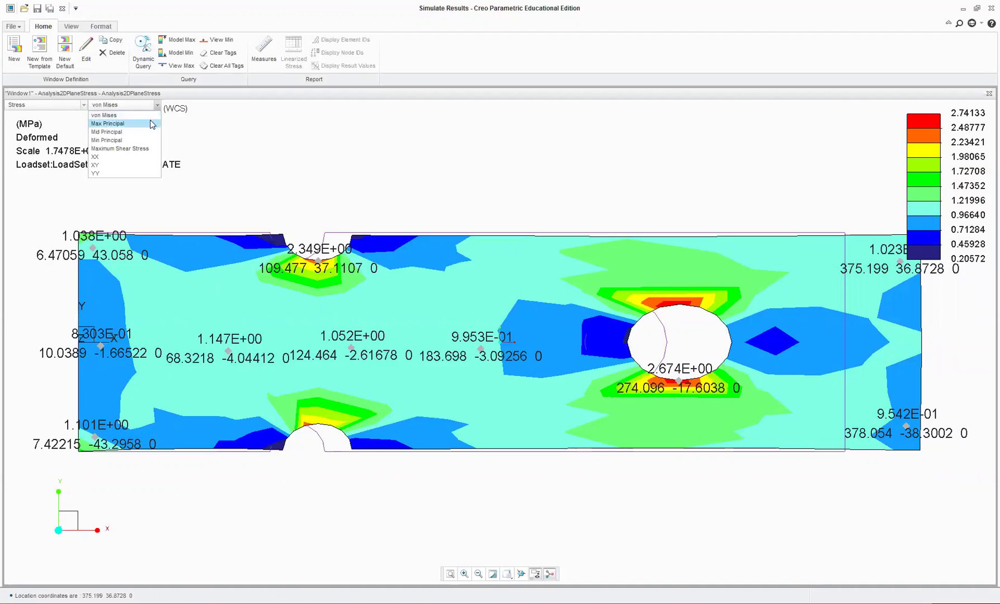
left_click(149, 120)
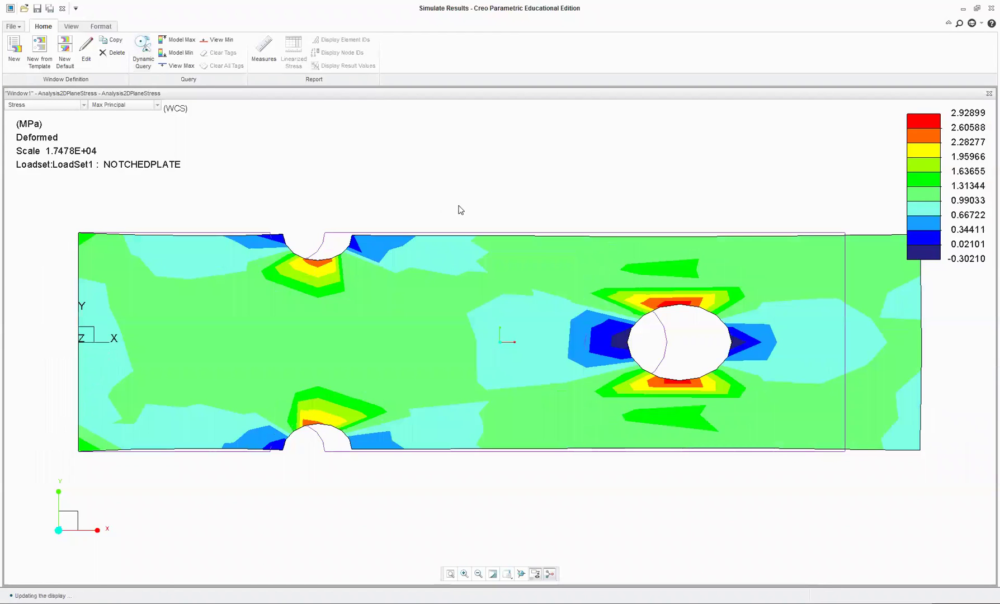
left_click(144, 55)
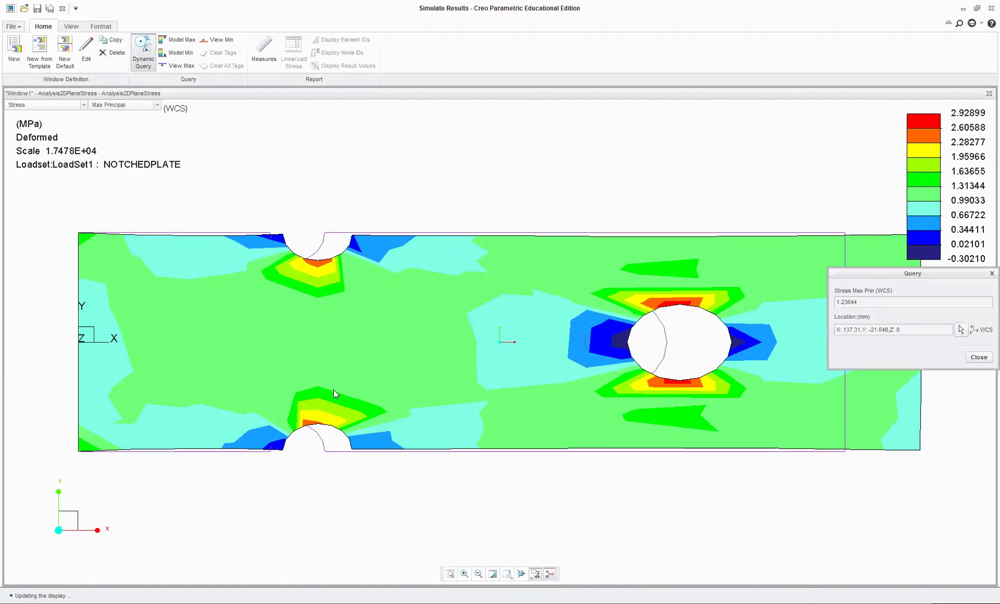
left_click(104, 415)
left_click(108, 257)
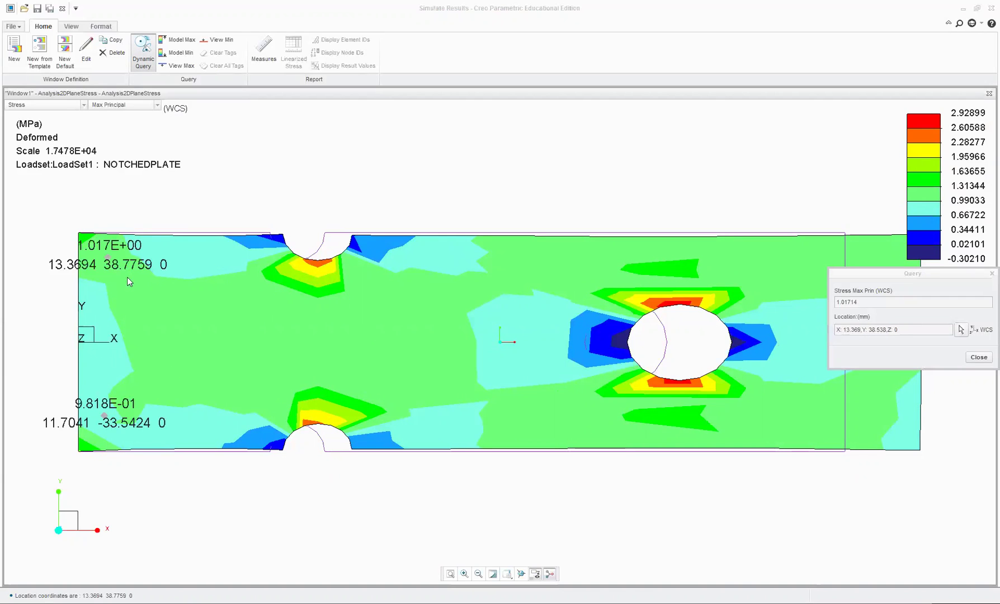
Tag max principal stress at six more points: across the middle, around the hole and the right end.
left_click(304, 324)
left_click(431, 348)
left_click(619, 424)
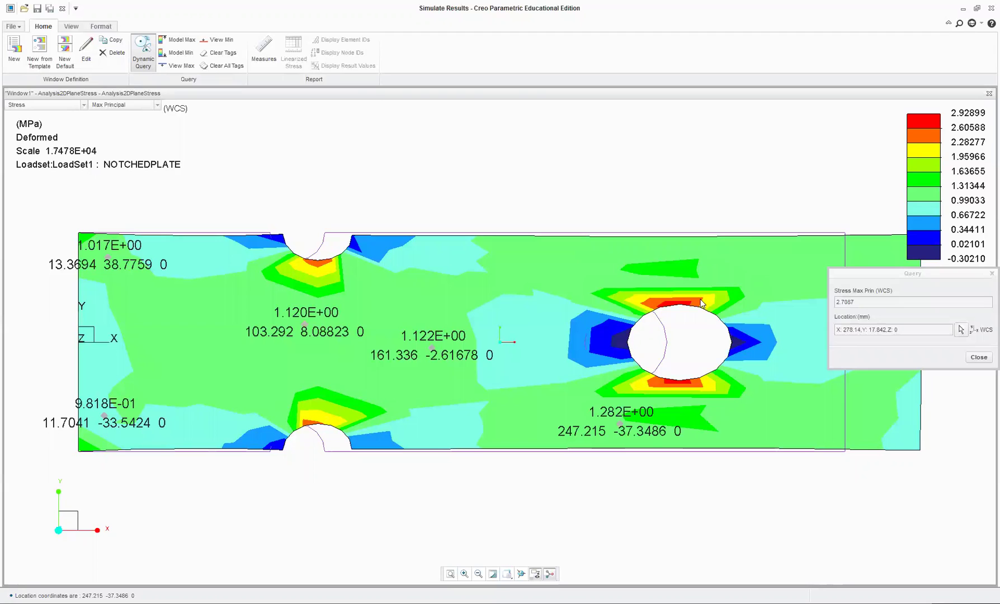
left_click(766, 259)
left_click(821, 334)
left_click(906, 416)
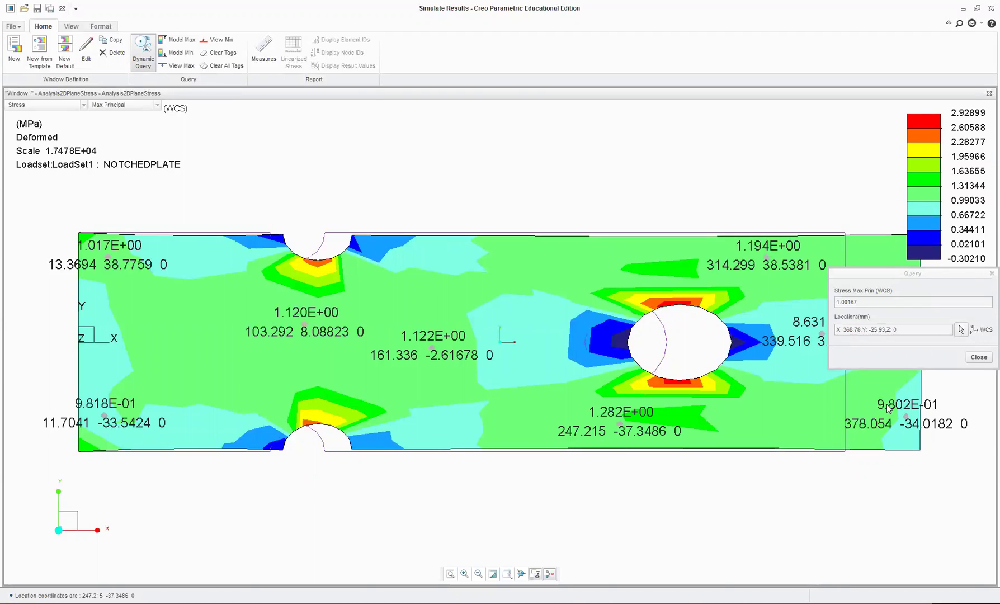
left_click(979, 358)
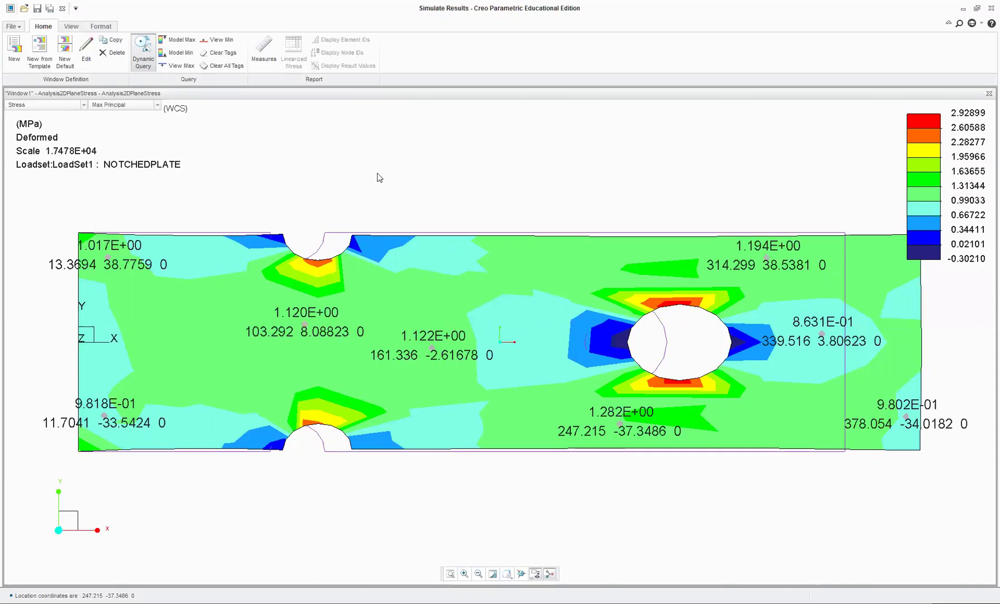
middle_click_drag(600, 323, 503, 284)
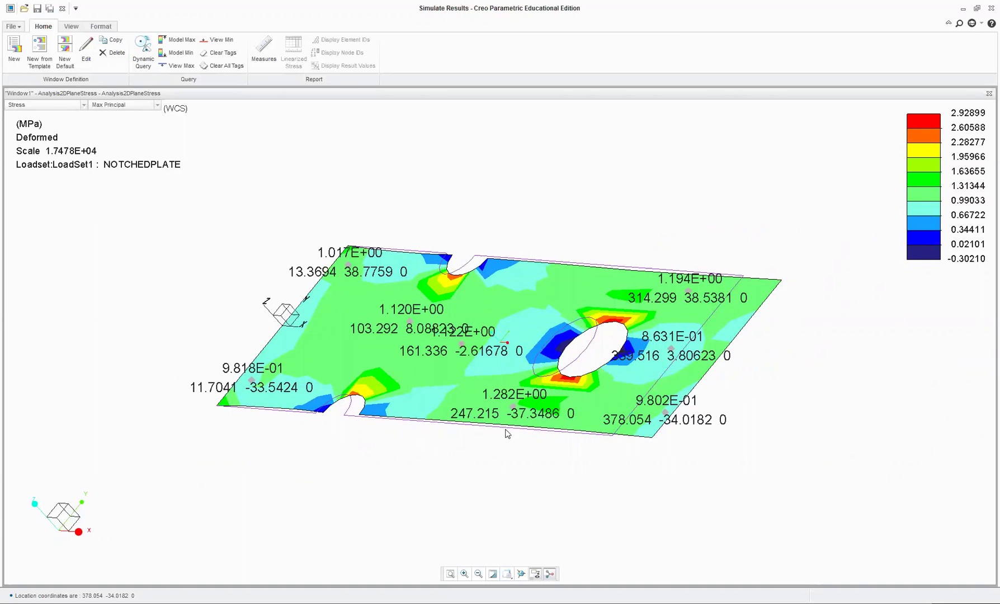
mouse_move(510, 438)
middle_mouse_down()
mouse_move(544, 444)
mouse_move(437, 439)
mouse_move(536, 435)
mouse_move(541, 460)
mouse_move(622, 453)
mouse_move(611, 466)
mouse_move(604, 439)
middle_mouse_up()
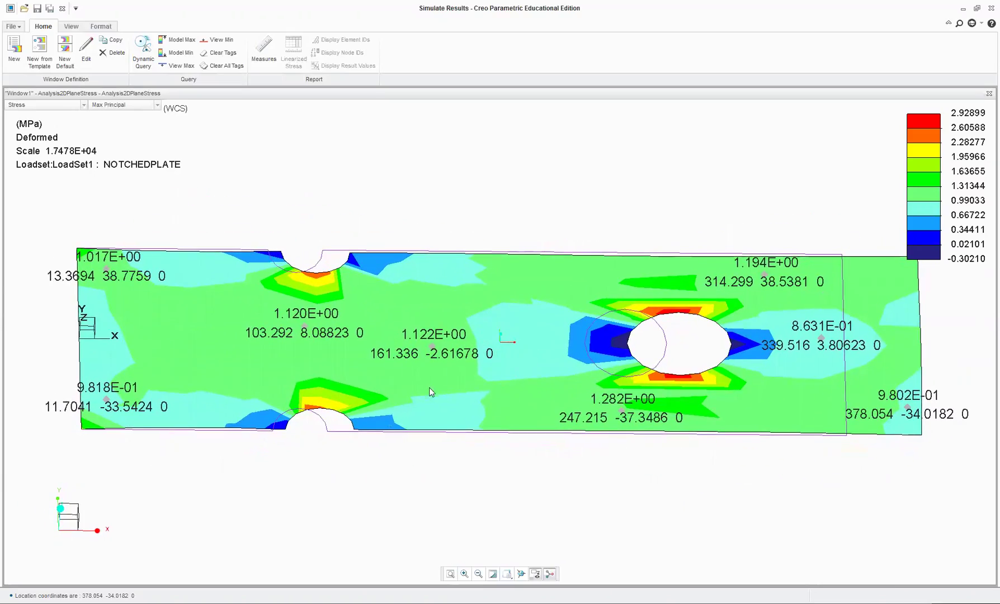
middle_click_drag(443, 404, 419, 429)
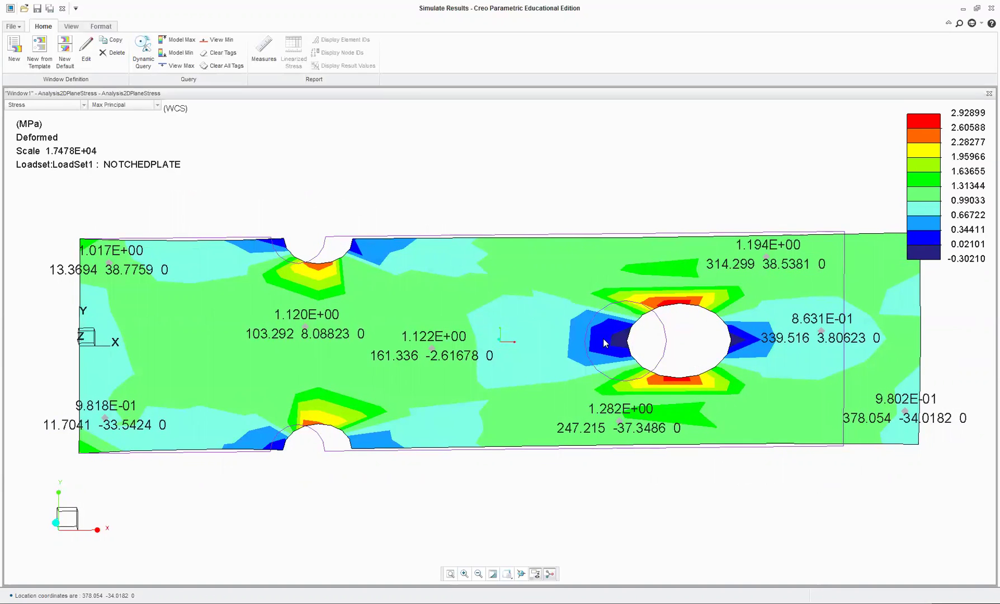